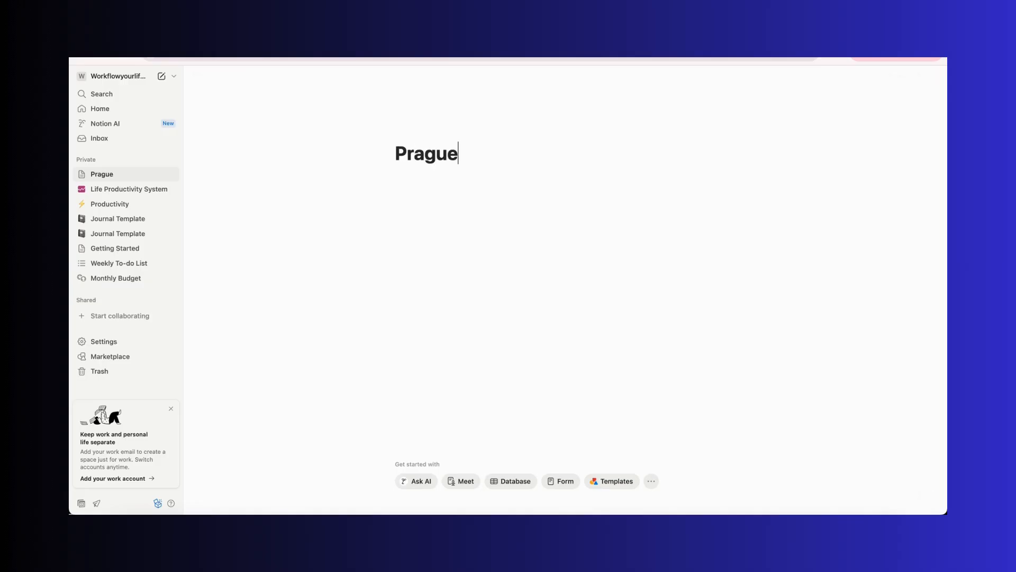
Complete the page title so it reads Prague Trip 2025
{"action": "type", "text": "Trip 2025"}
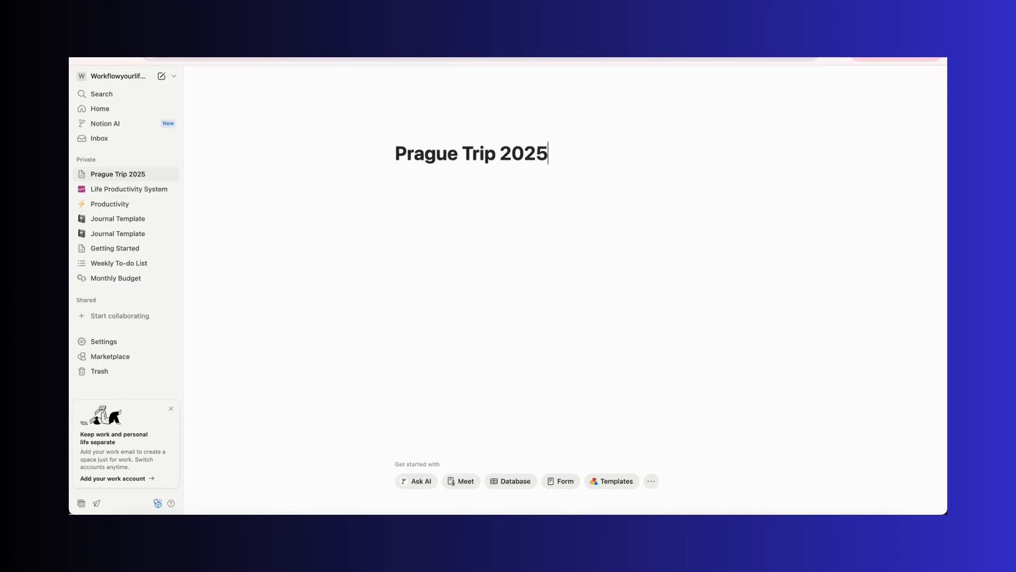
Add a cover image, replacing it with an Unsplash photo found by searching prague
{"action": "left_click", "coordinate": [465, 132]}
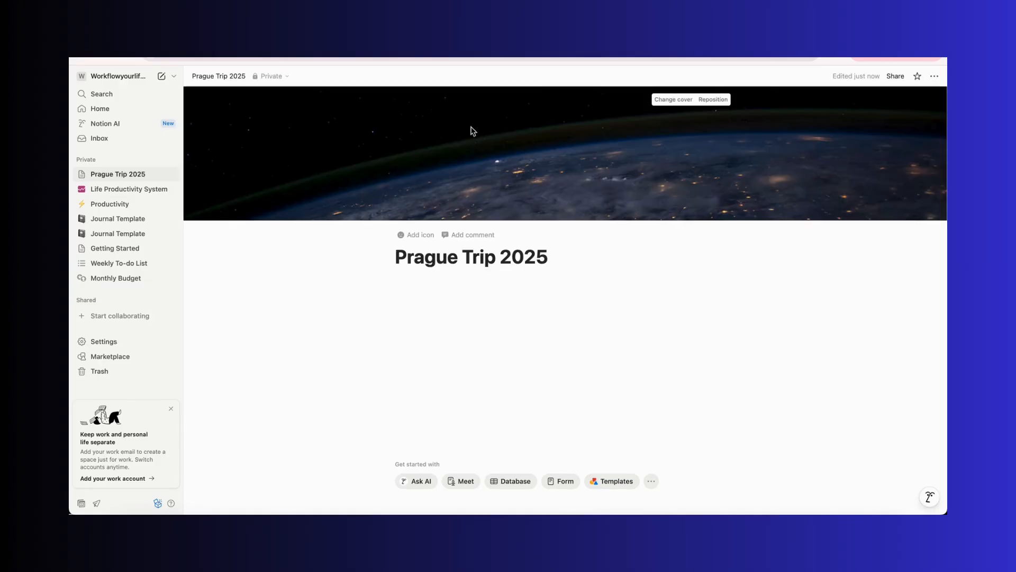
{"action": "left_click", "coordinate": [687, 101]}
{"action": "left_click", "coordinate": [650, 116]}
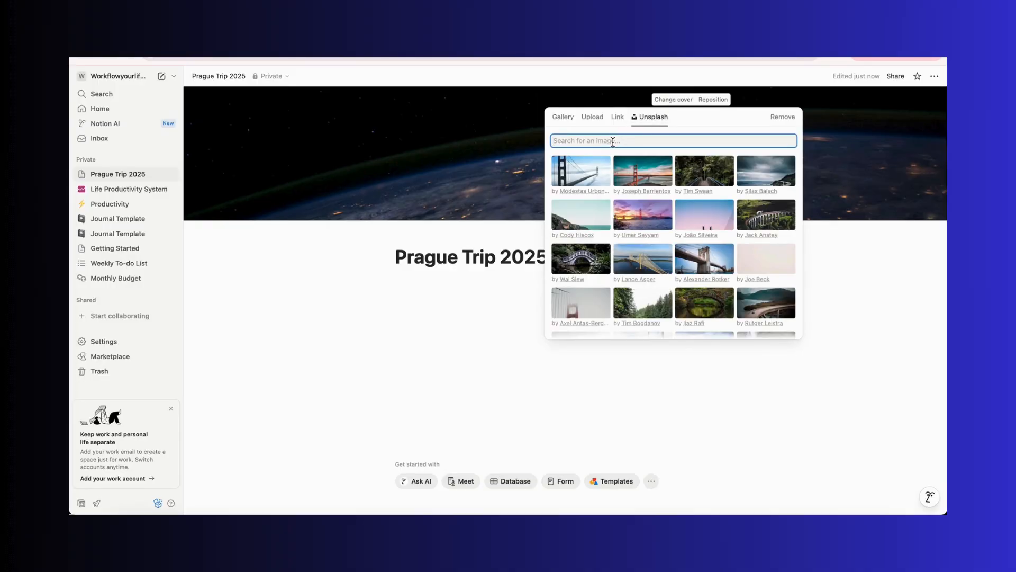
{"action": "type", "text": "prague"}
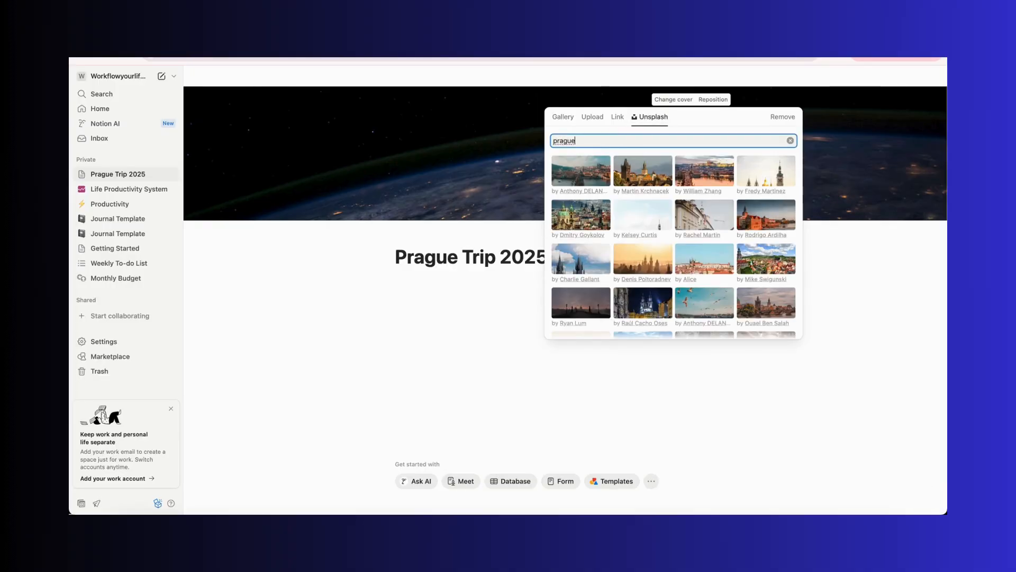
{"action": "left_click", "coordinate": [700, 169]}
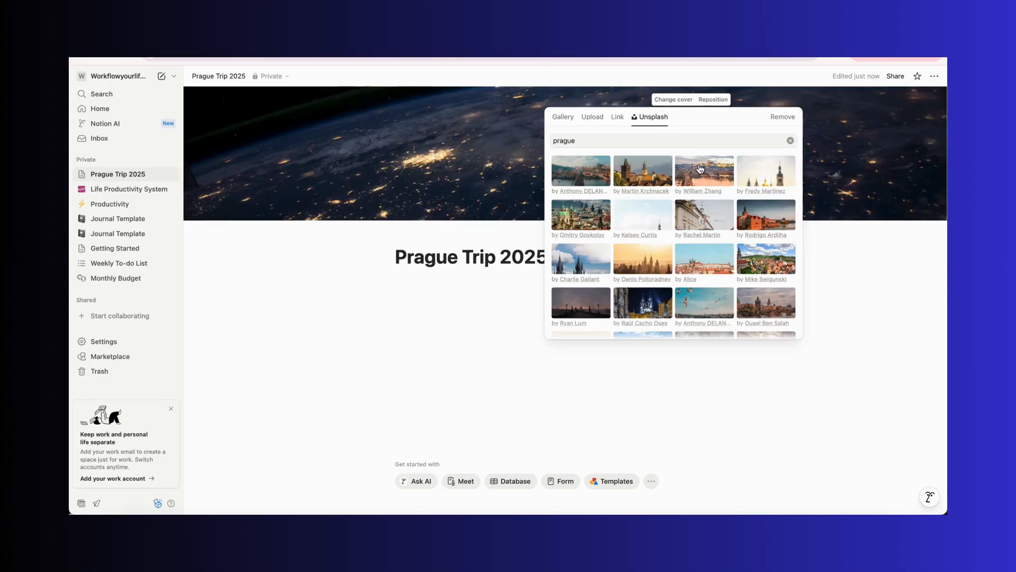
{"action": "left_click", "coordinate": [504, 148]}
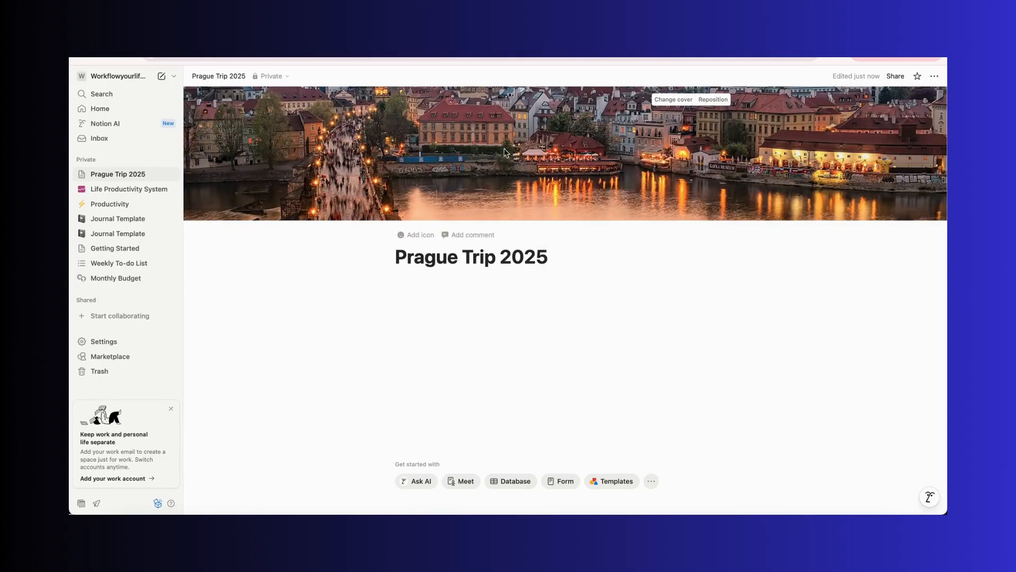
Reposition the Prague cover image slightly upward and save the position
{"action": "left_click", "coordinate": [713, 99]}
{"action": "mouse_move", "coordinate": [553, 153]}
{"action": "left_mouse_down"}
{"action": "mouse_move", "coordinate": [553, 200]}
{"action": "mouse_move", "coordinate": [553, 146]}
{"action": "left_mouse_up"}
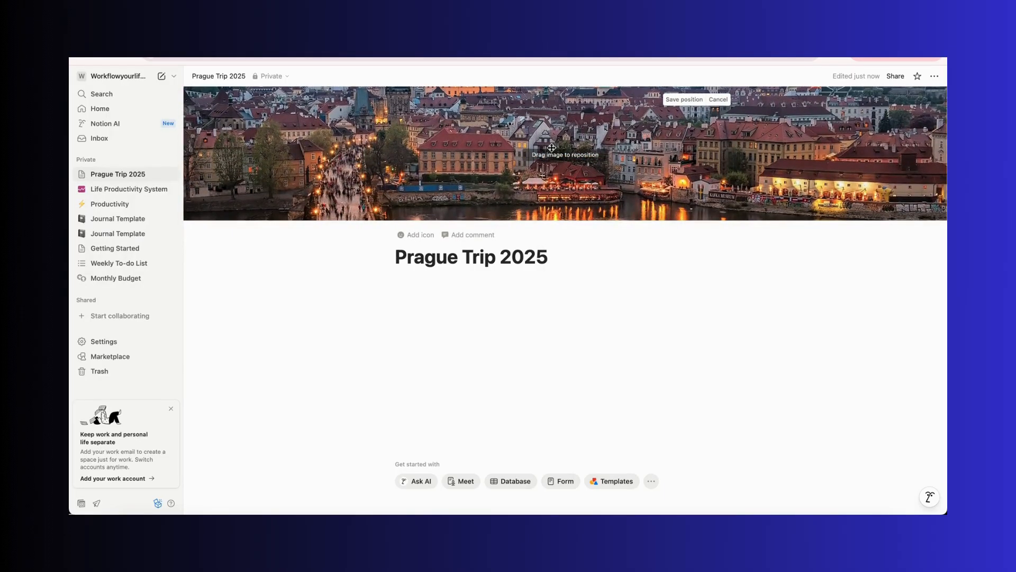
{"action": "left_click", "coordinate": [684, 99]}
Set the page icon to the Czech flag emoji by searching the emoji picker for czech
{"action": "left_click", "coordinate": [413, 234]}
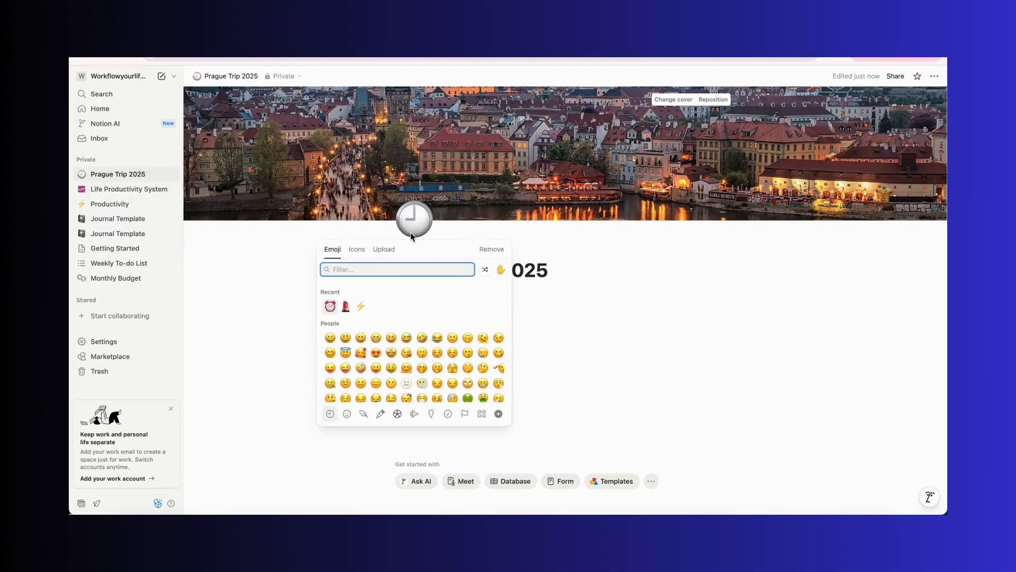
{"action": "type", "text": "z"}
{"action": "key", "text": "BackSpace"}
{"action": "type", "text": "czech"}
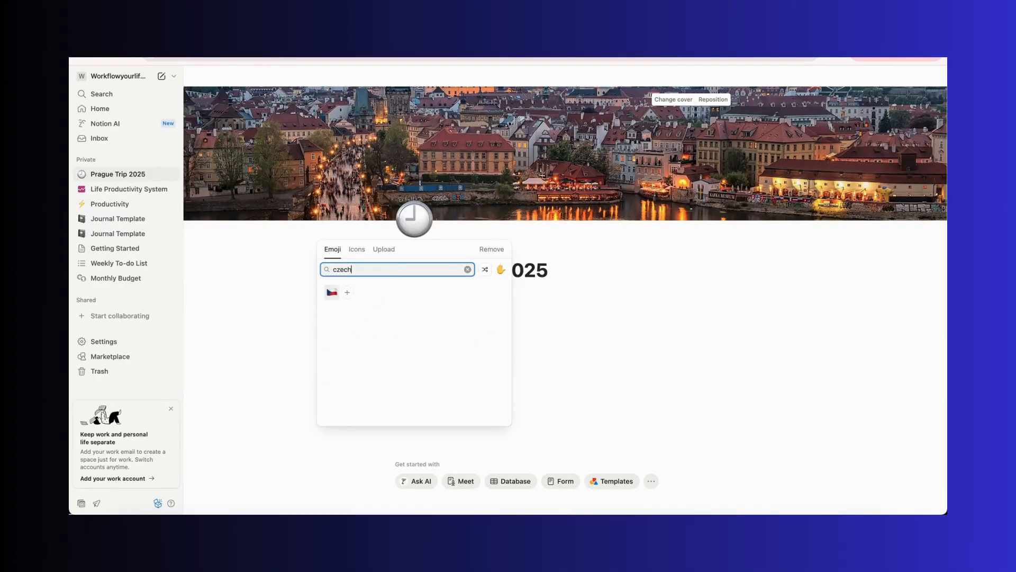
{"action": "left_click", "coordinate": [332, 292]}
{"action": "left_click", "coordinate": [466, 297]}
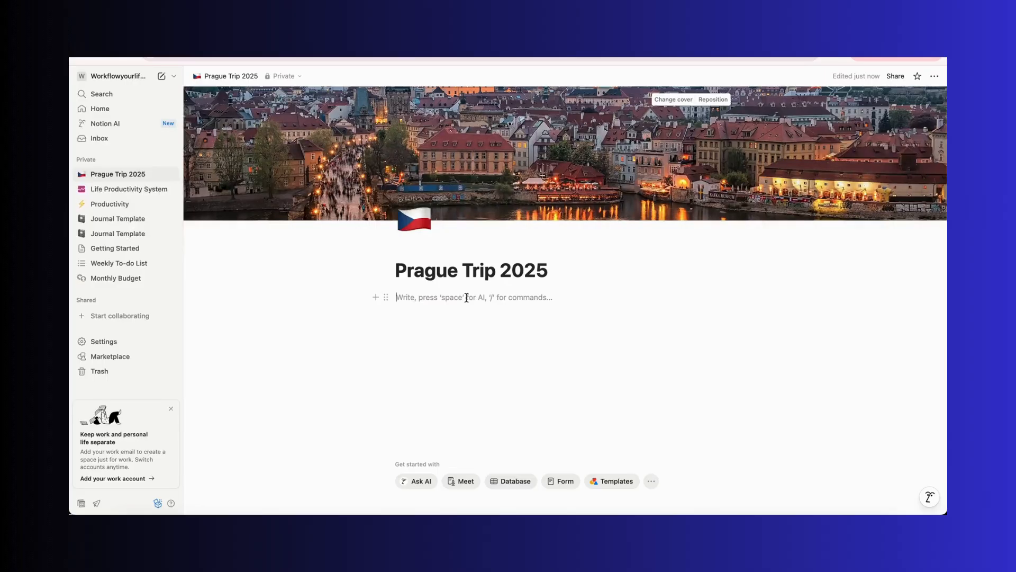
{"action": "type", "text": "/"}
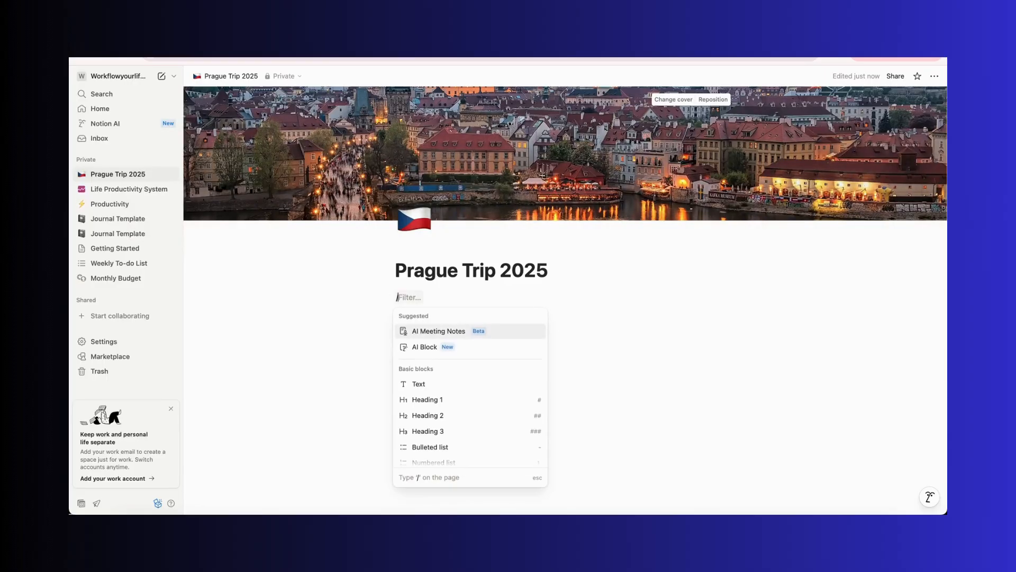
{"action": "left_click", "coordinate": [467, 430]}
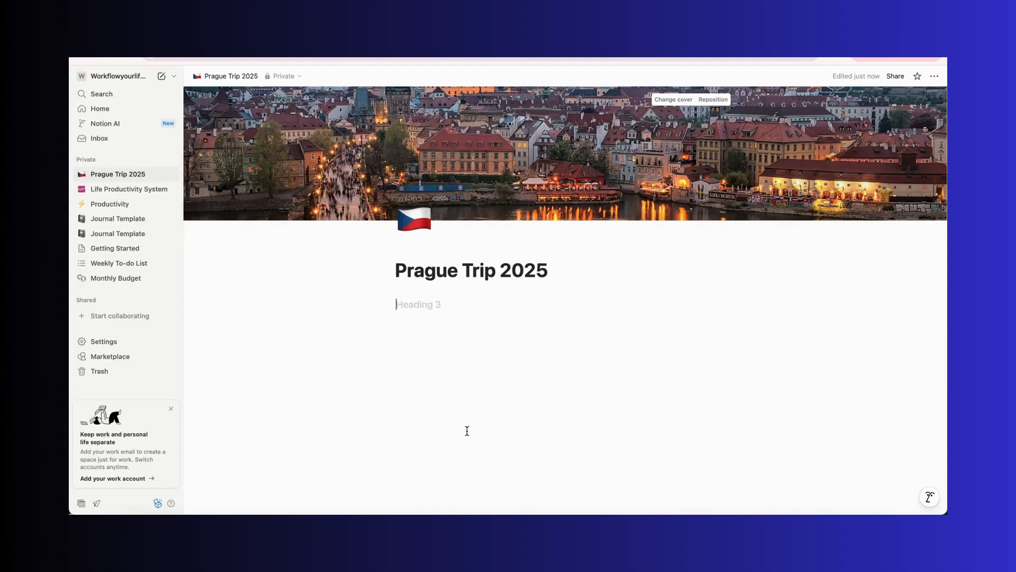
{"action": "key", "text": "BackSpace"}
Add a Heading 1 block reading Trip Details below the title
{"action": "key", "text": "Return"}
{"action": "type", "text": "/"}
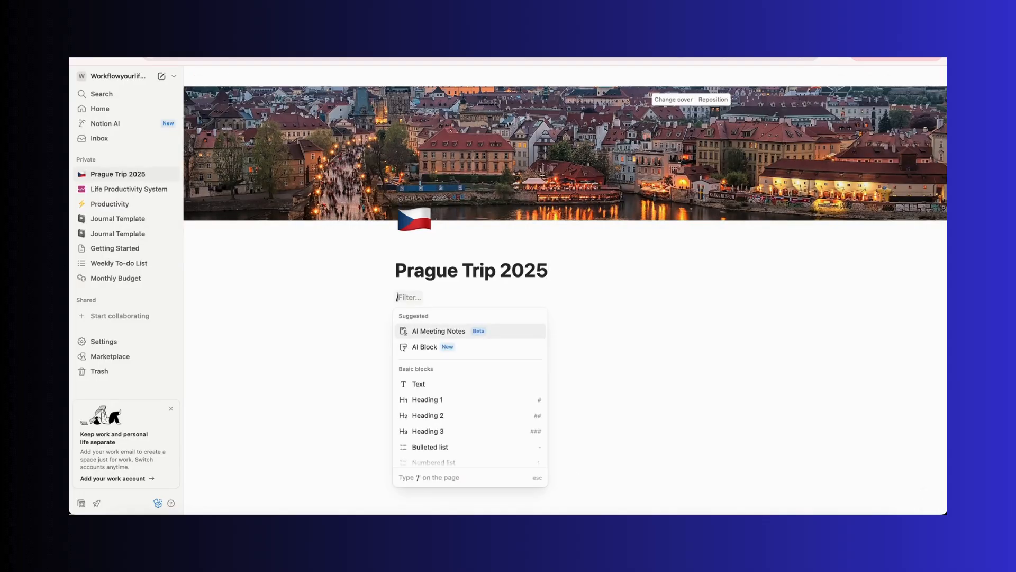
{"action": "left_click", "coordinate": [473, 401]}
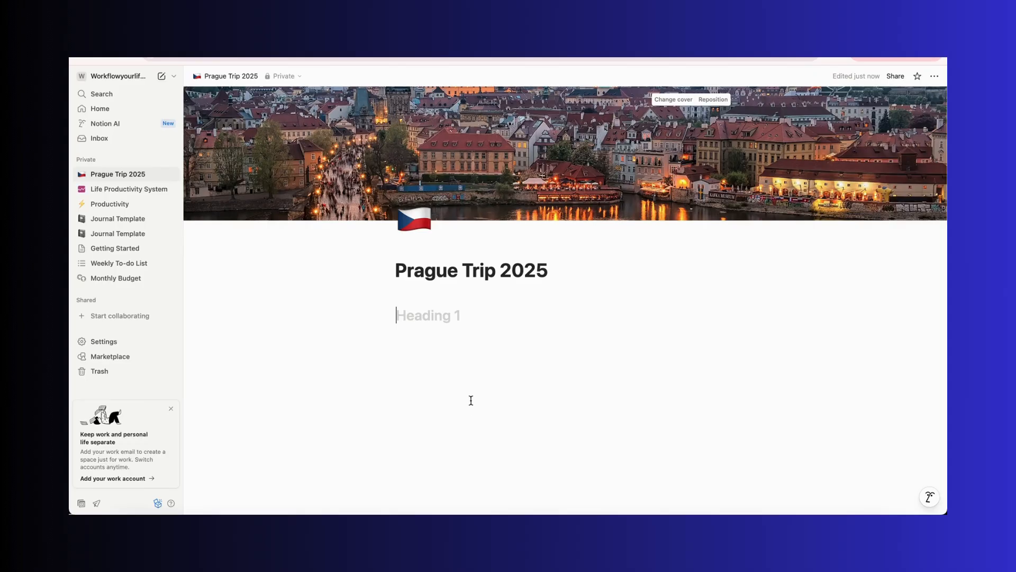
{"action": "type", "text": "Trip Details"}
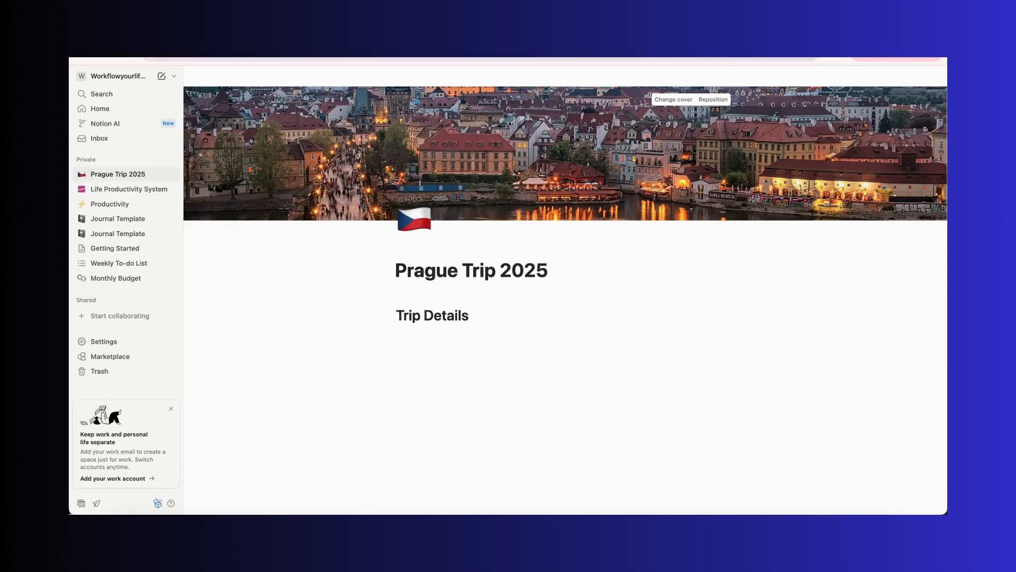
Below the heading, add toggle list items ACCOMMODATIONS, FLIGHT TIMES and TOURS
{"action": "key", "text": "Return"}
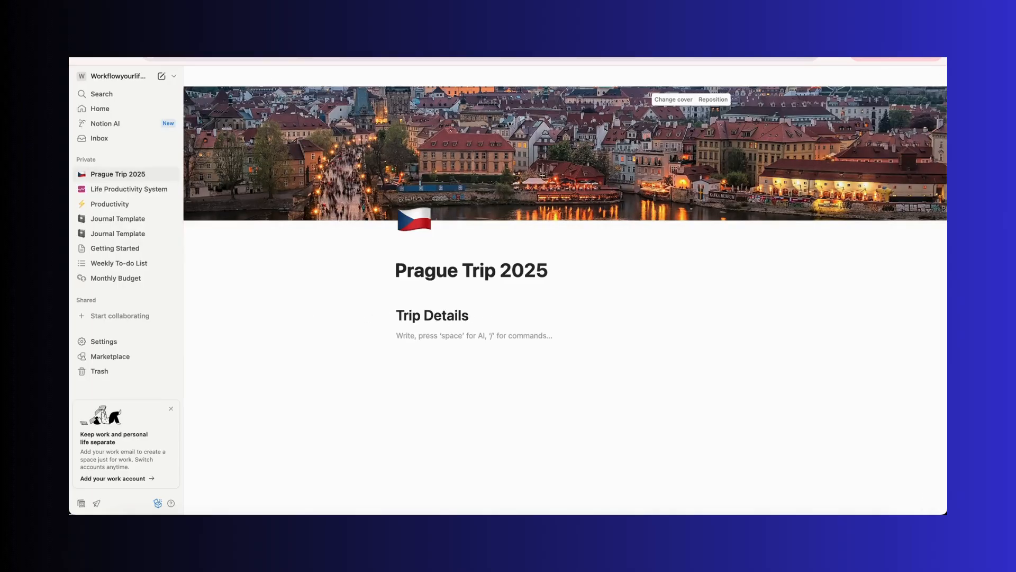
{"action": "type", "text": "/togg"}
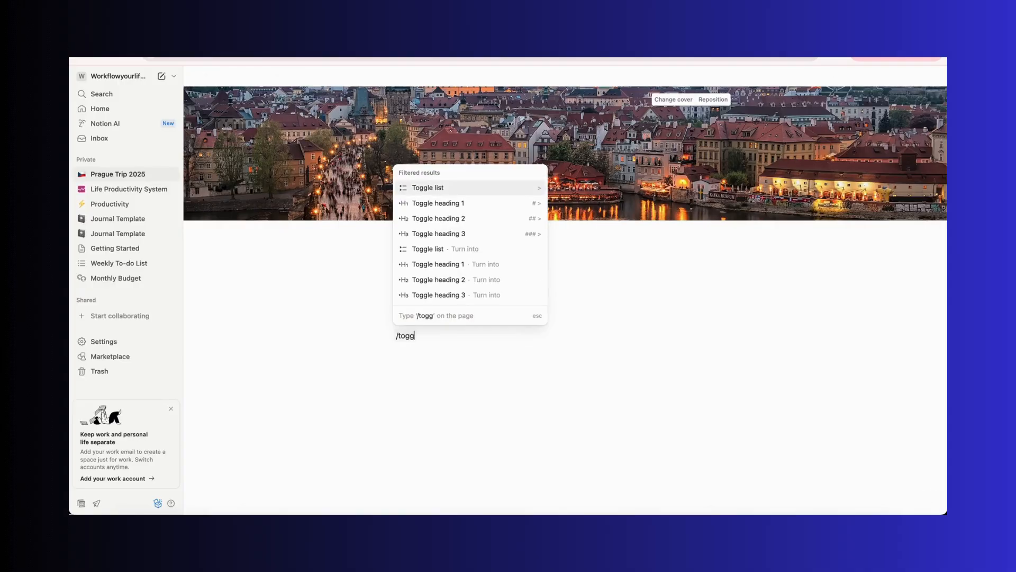
{"action": "left_click", "coordinate": [477, 189]}
{"action": "type", "text": "ACC"}
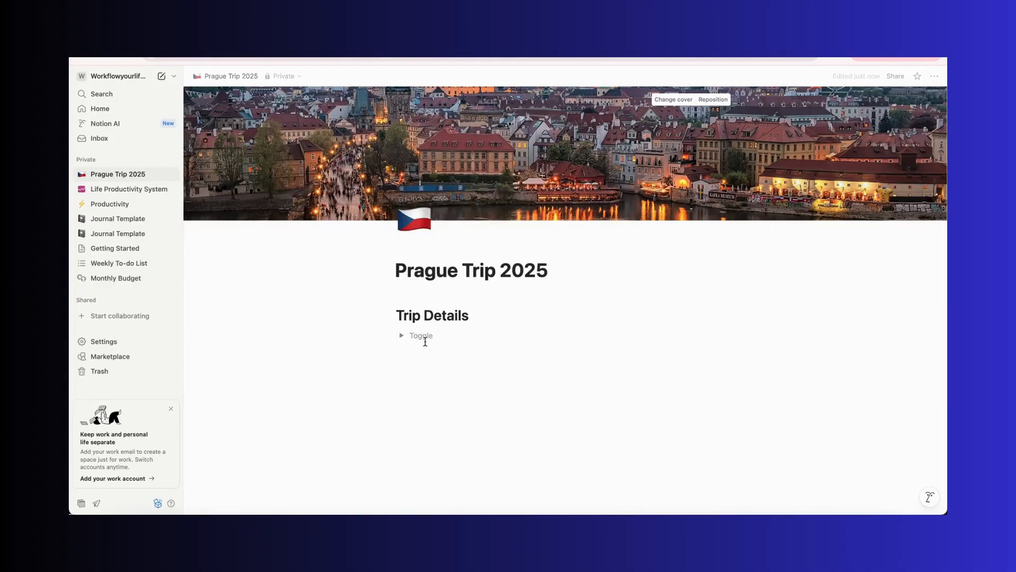
{"action": "type", "text": "OMMODATIO"}
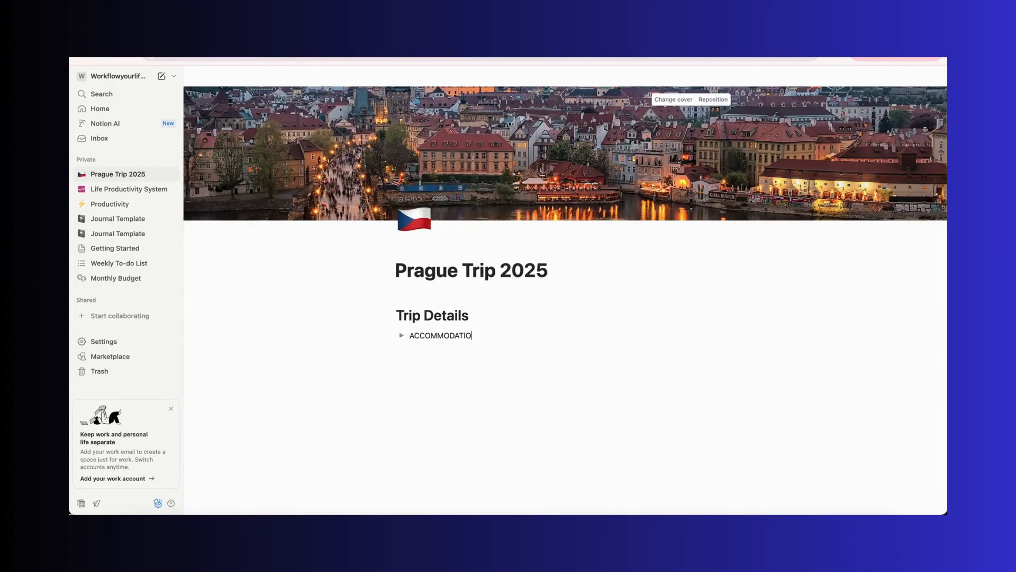
{"action": "type", "text": "NS"}
{"action": "key", "text": "Return"}
{"action": "type", "text": "TRI"}
{"action": "key", "text": "BackSpace"}
{"action": "type", "text": "FLIGHT TIMES"}
{"action": "key", "text": "Return"}
{"action": "type", "text": "TOURS"}
Expand and collapse the TOURS and FLIGHT TIMES toggles to check their contents
{"action": "left_click", "coordinate": [402, 366]}
{"action": "left_click", "coordinate": [401, 366]}
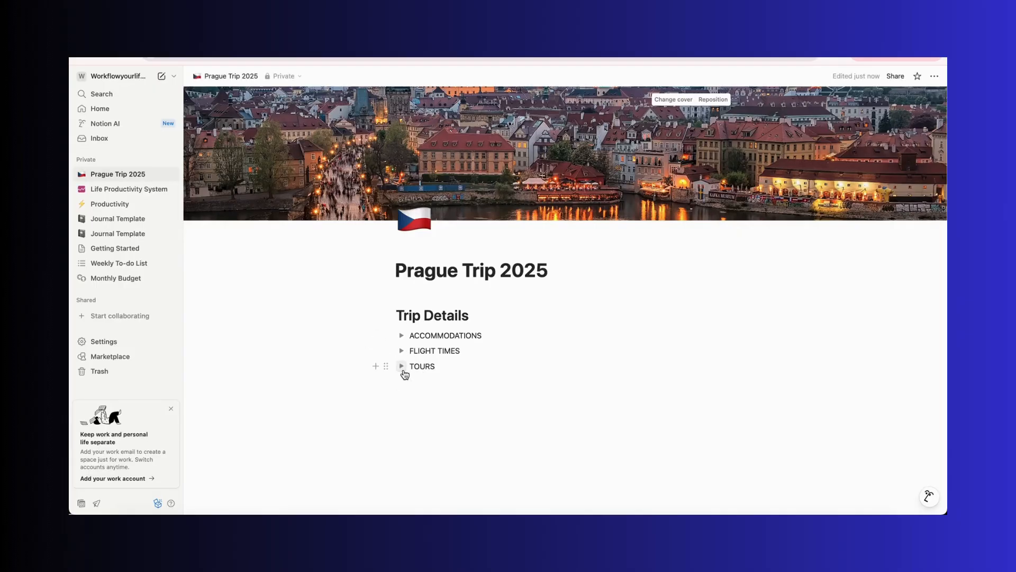
{"action": "left_click", "coordinate": [401, 366]}
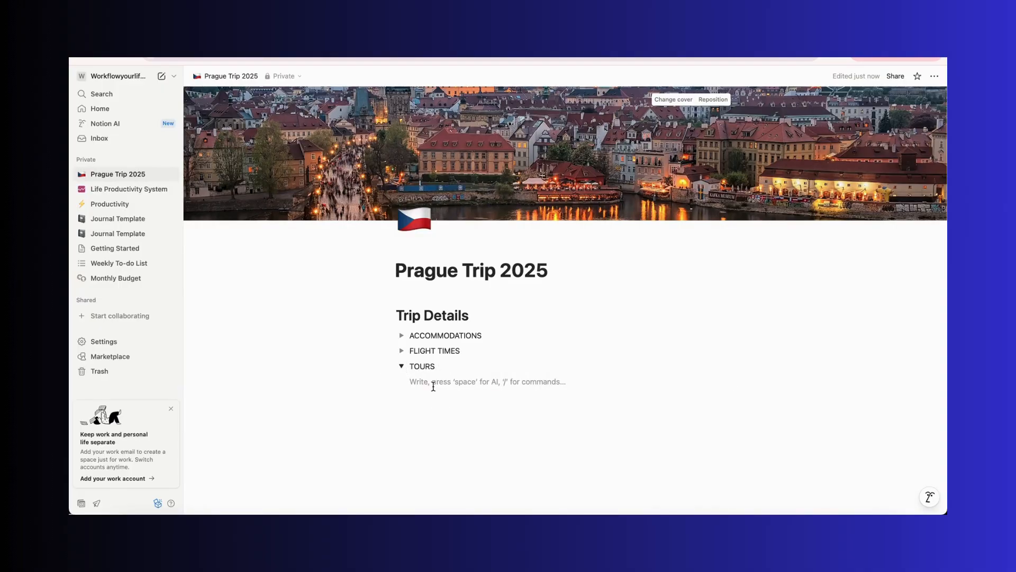
{"action": "left_click", "coordinate": [402, 366]}
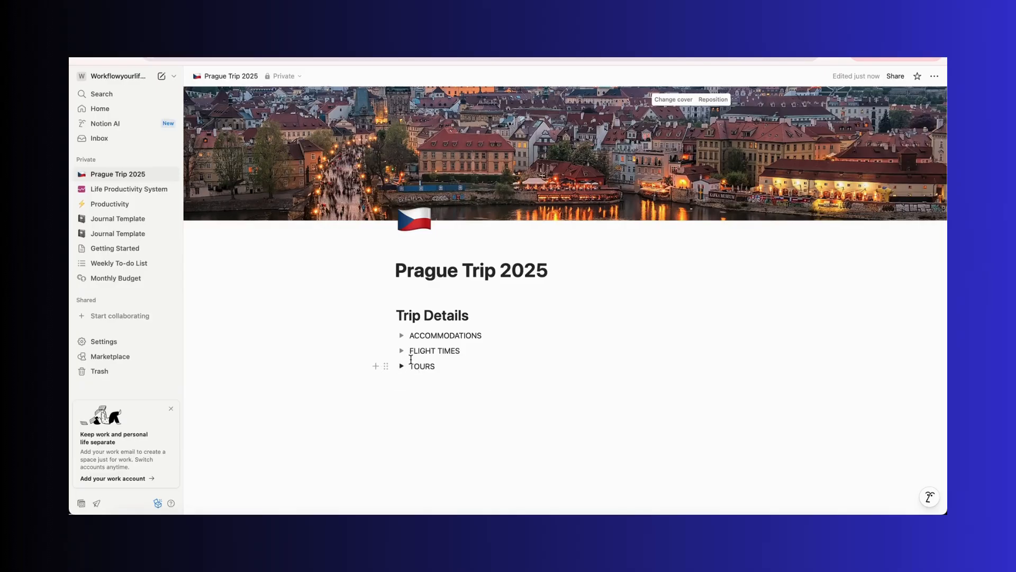
{"action": "left_click", "coordinate": [402, 351]}
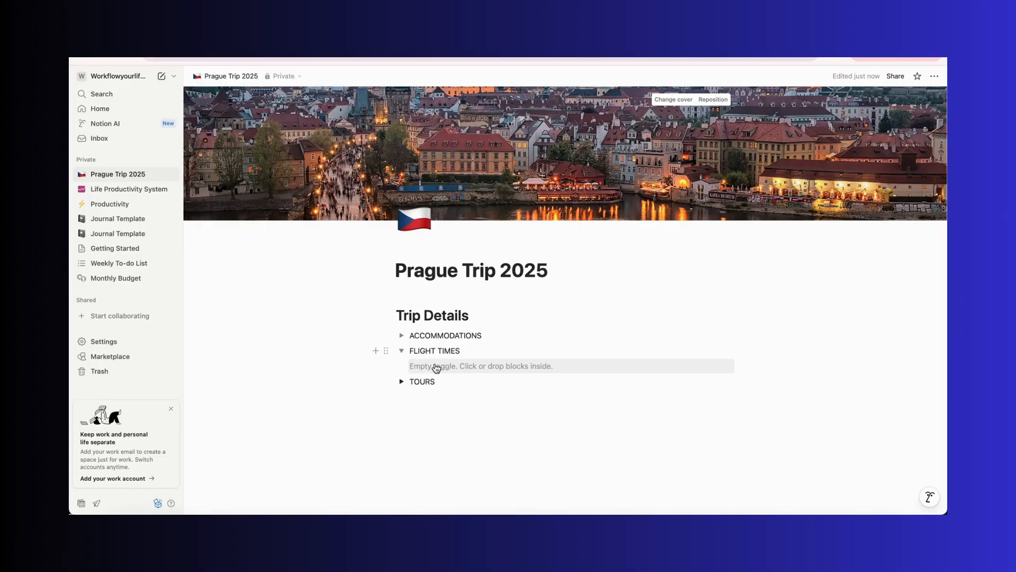
{"action": "left_click", "coordinate": [402, 351]}
Inside the ACCOMMODATIONS toggle, write Chill Apartments - Prague - Insert, then collapse the toggle
{"action": "left_click", "coordinate": [401, 336]}
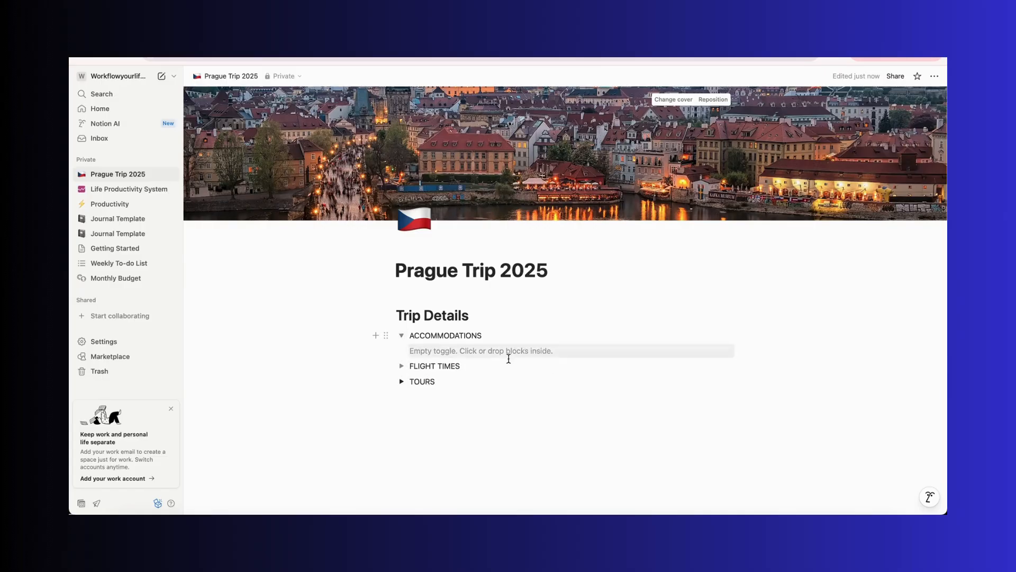
{"action": "left_click", "coordinate": [481, 351]}
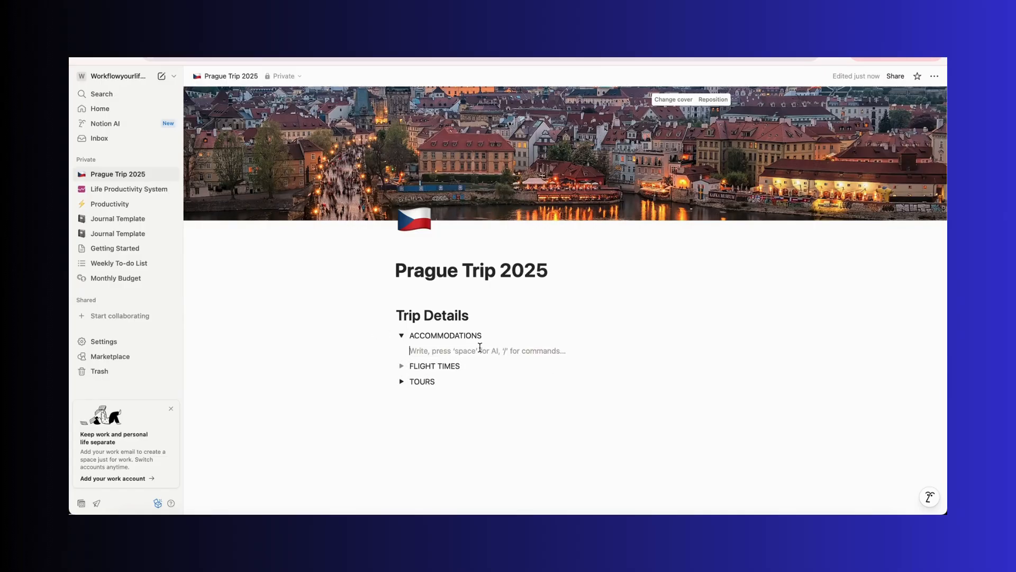
{"action": "type", "text": "Ch"}
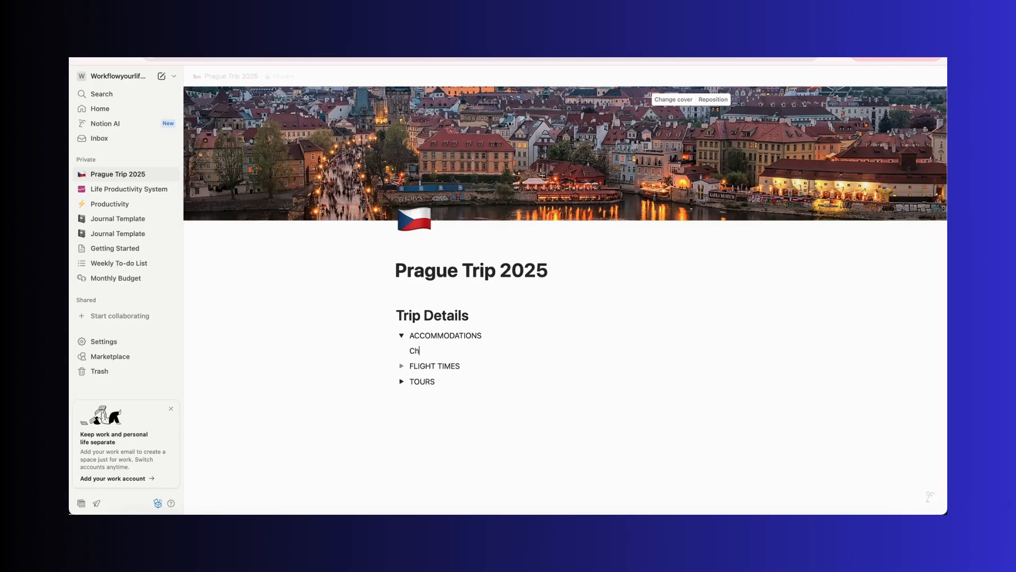
{"action": "type", "text": "ill Apartments - Prague"}
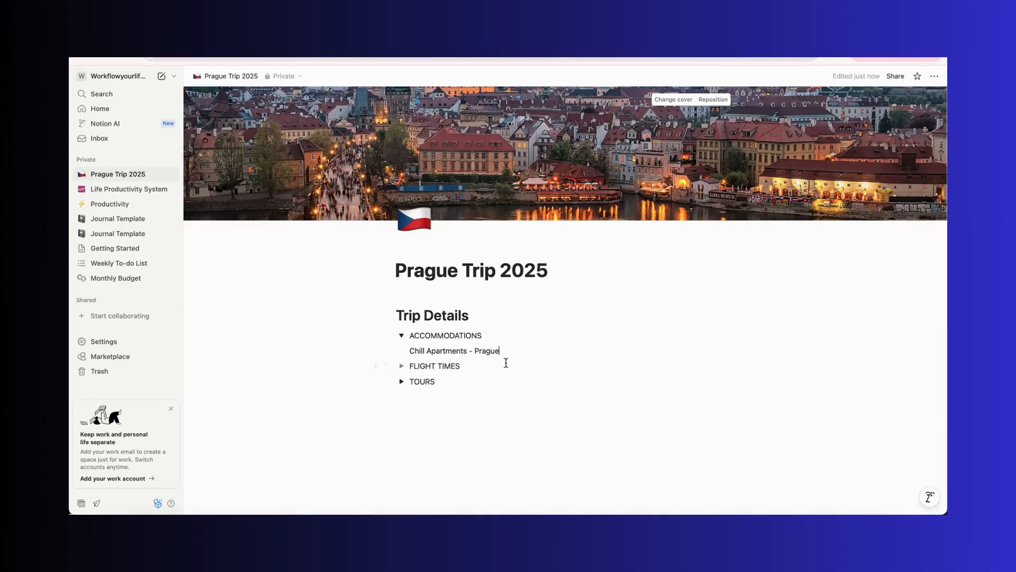
{"action": "type", "text": " -"}
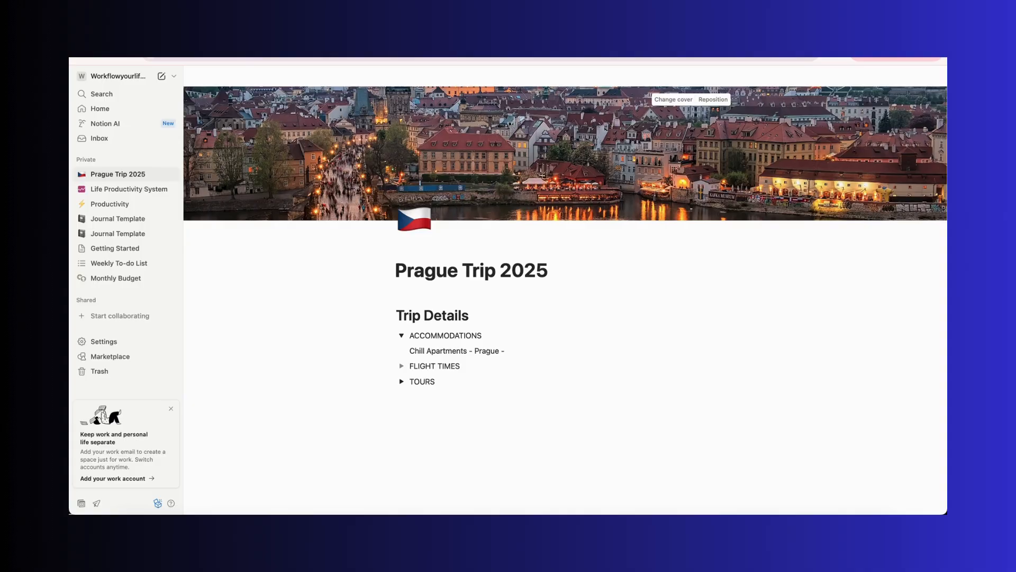
{"action": "type", "text": " Insert Address"}
{"action": "left_click", "coordinate": [401, 335]}
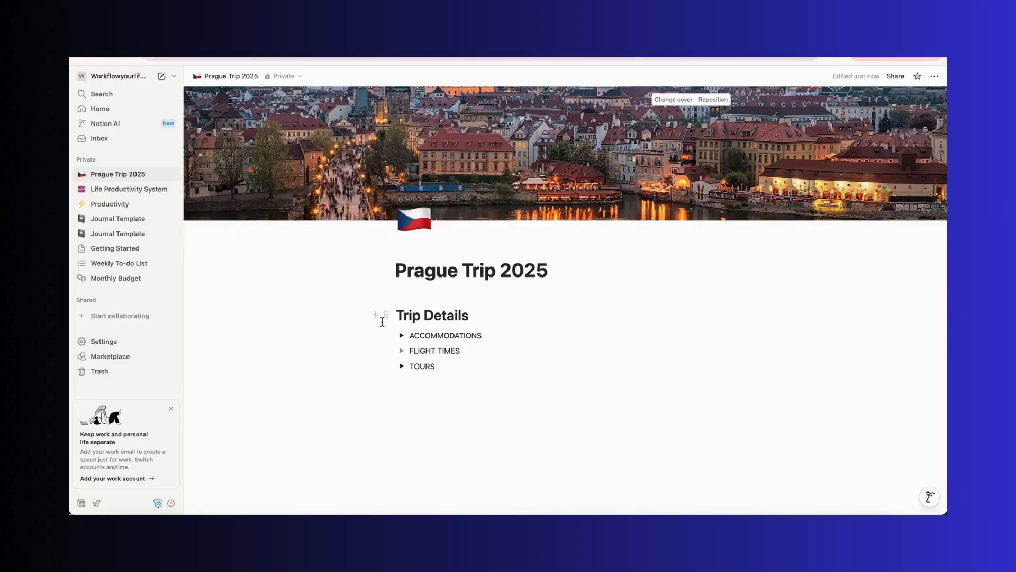
Insert an information emoji and move it to the front of the Trip Details heading
{"action": "left_click", "coordinate": [433, 418]}
{"action": "type", "text": "###"}
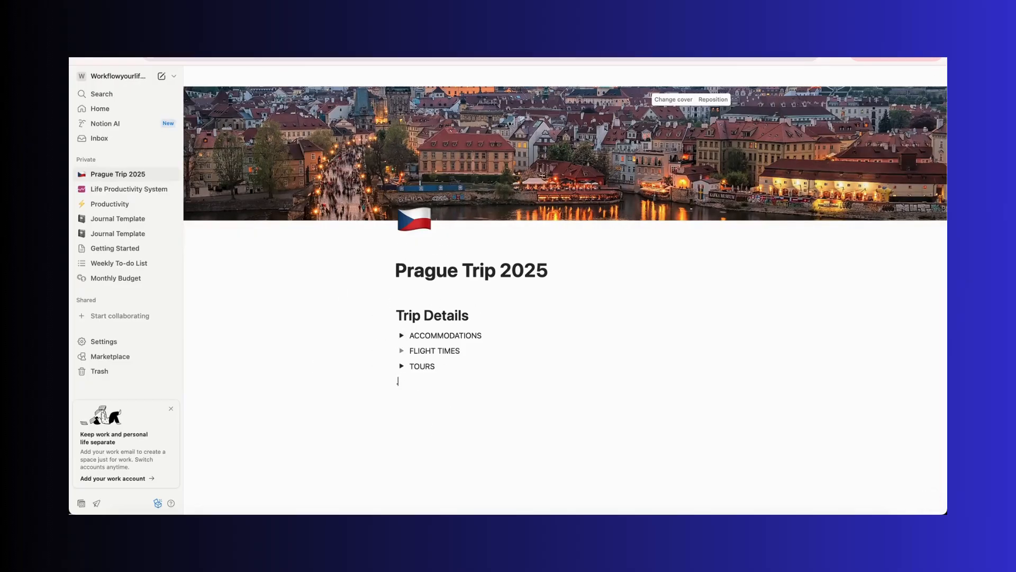
{"action": "key", "text": "BackSpace"}
{"action": "type", "text": "/emoj"}
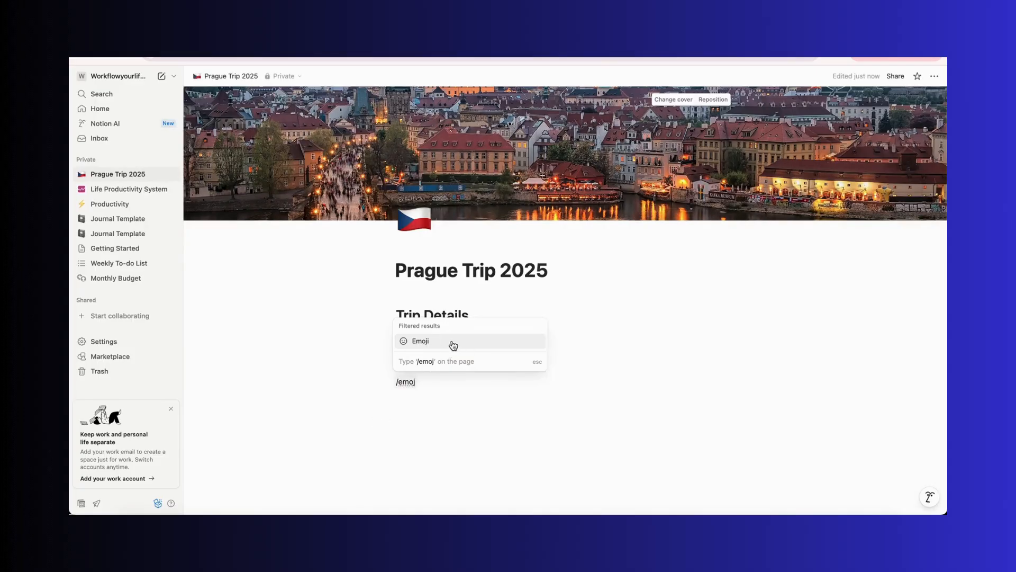
{"action": "left_click", "coordinate": [453, 346]}
{"action": "left_click", "coordinate": [455, 364]}
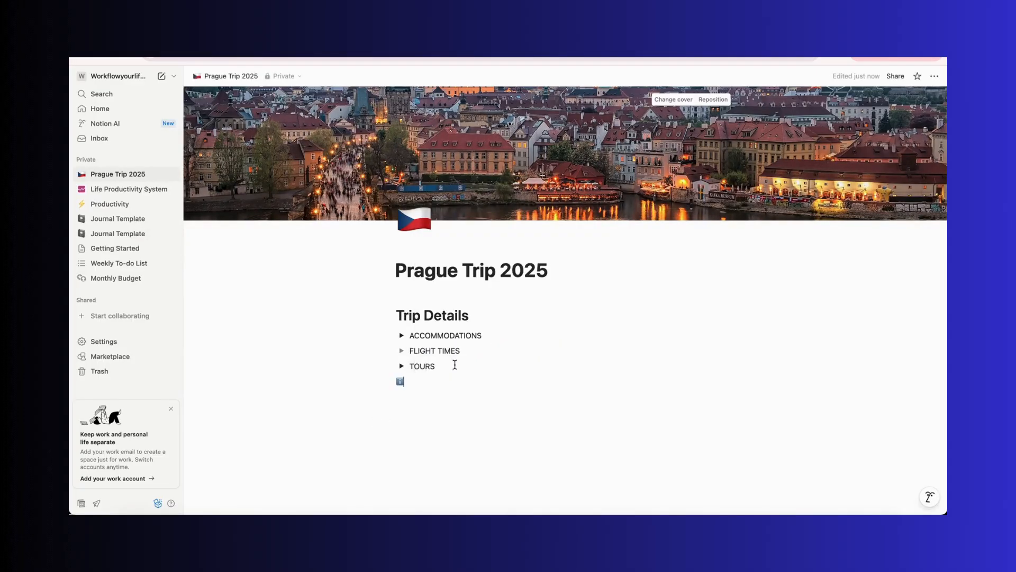
{"action": "left_click_drag", "start_coordinate": [375, 381], "coordinate": [406, 381]}
{"action": "key", "text": "ctrl+x"}
{"action": "left_click", "coordinate": [398, 313]}
{"action": "key", "text": "ctrl+v"}
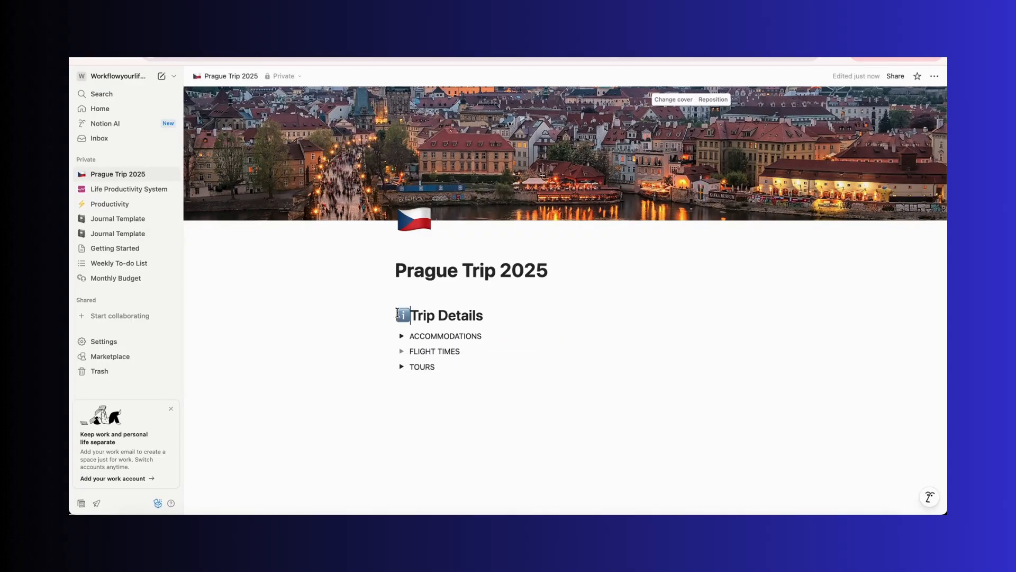
{"action": "left_click", "coordinate": [436, 436]}
{"action": "key", "text": "Return"}
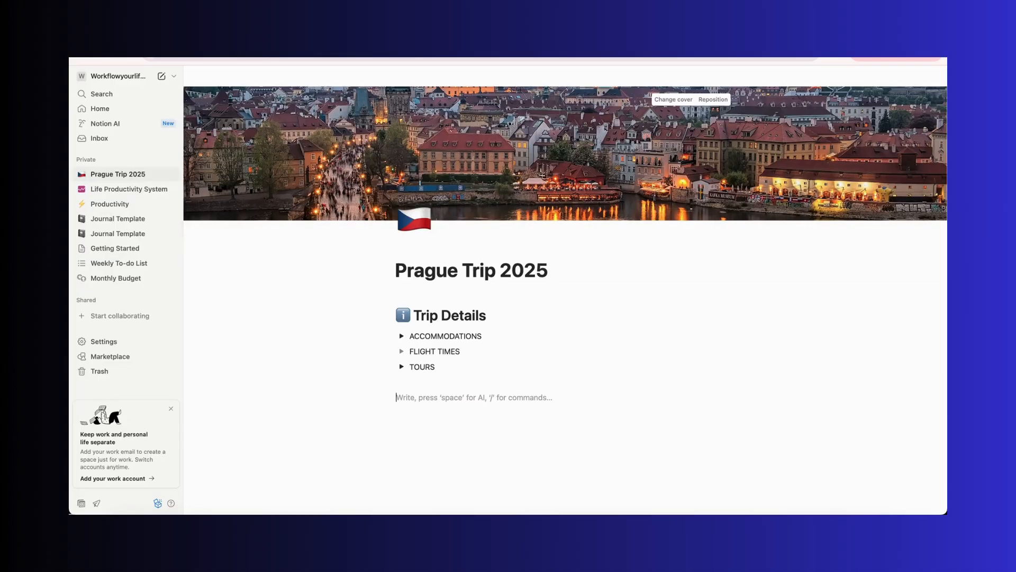
{"action": "type", "text": "/inl"}
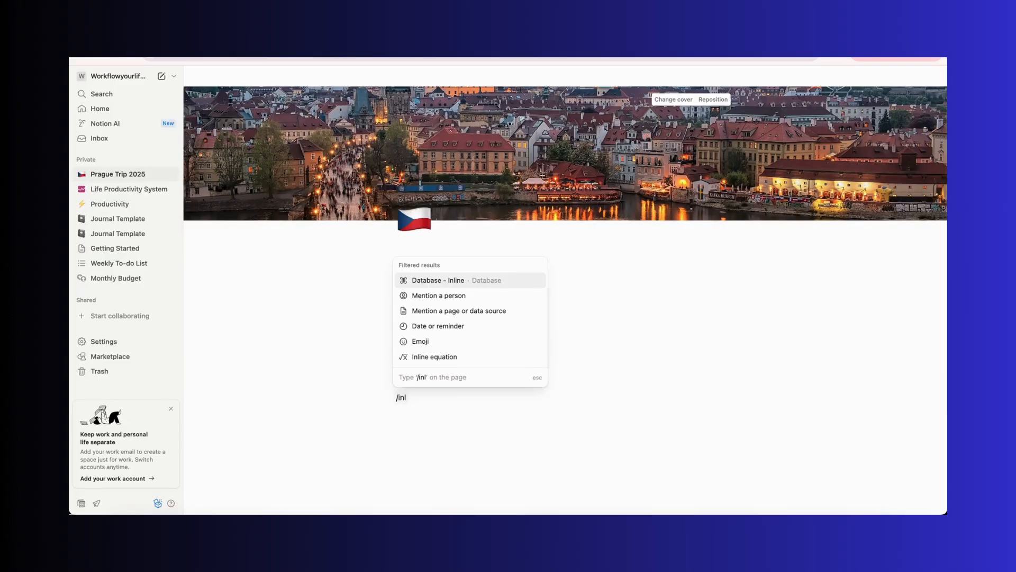
{"action": "key", "text": "BackSpace"}
{"action": "key", "text": "BackSpace"}
{"action": "key", "text": "BackSpace"}
{"action": "type", "text": "cal"}
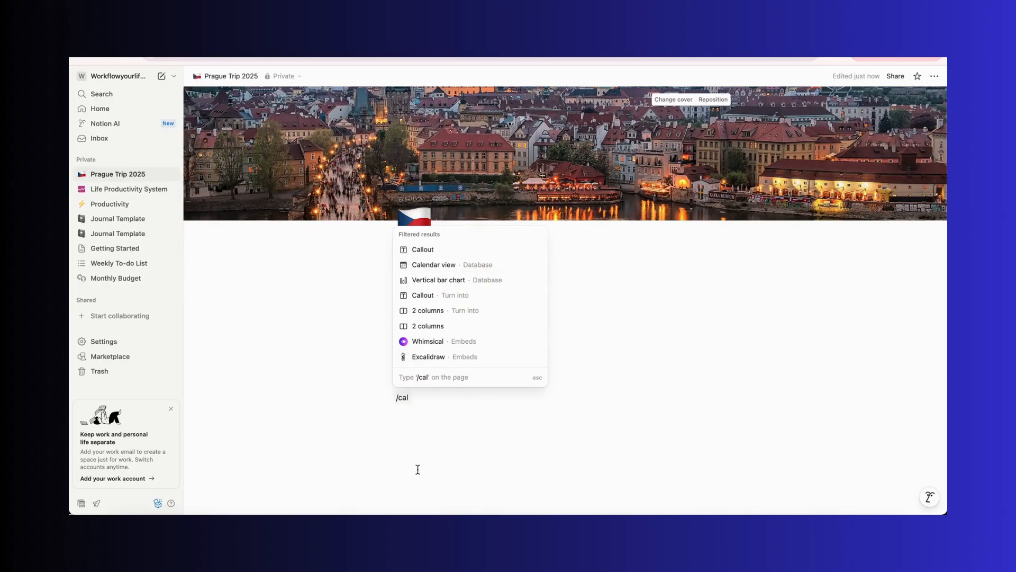
{"action": "left_click", "coordinate": [462, 273]}
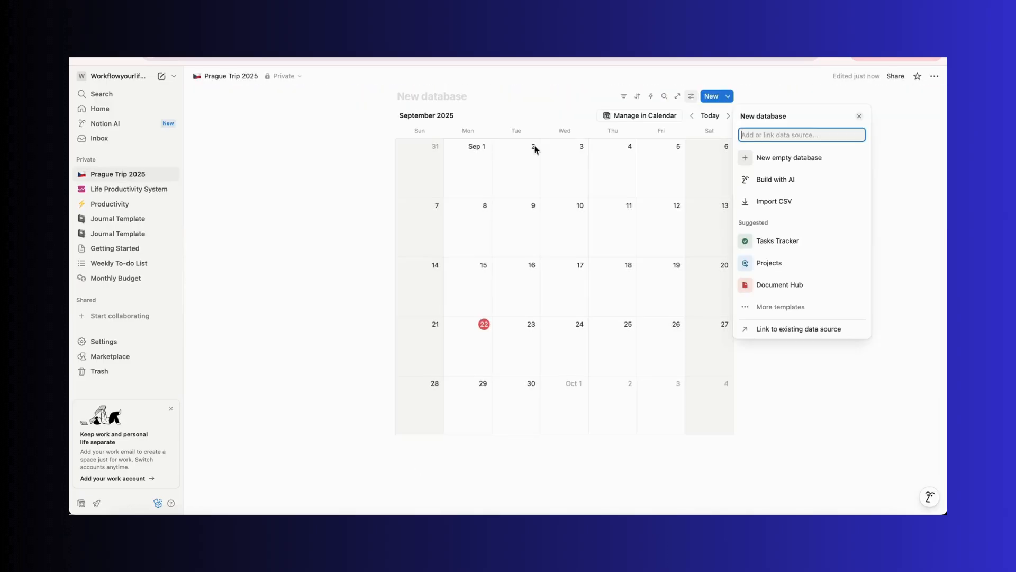
{"action": "left_click", "coordinate": [290, 307]}
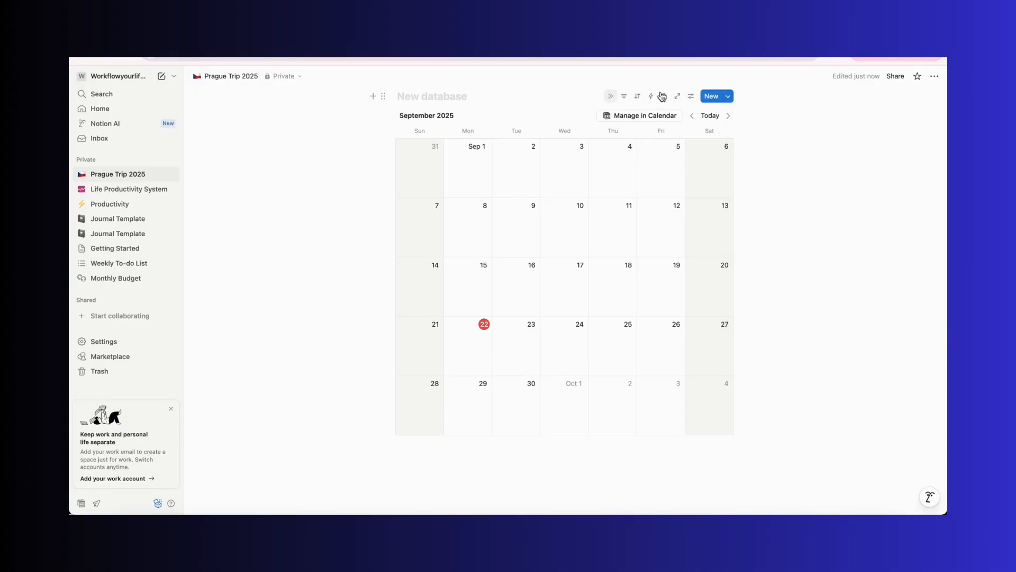
{"action": "left_click", "coordinate": [935, 76]}
{"action": "left_click", "coordinate": [867, 306]}
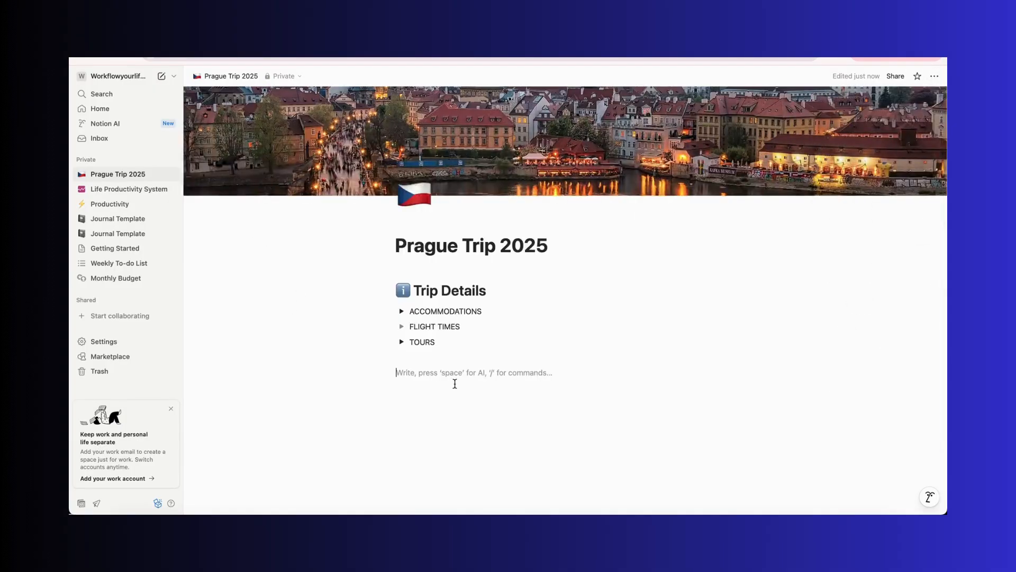
Insert an inline database below the toggles and switch its layout to Calendar
{"action": "type", "text": "/inlin"}
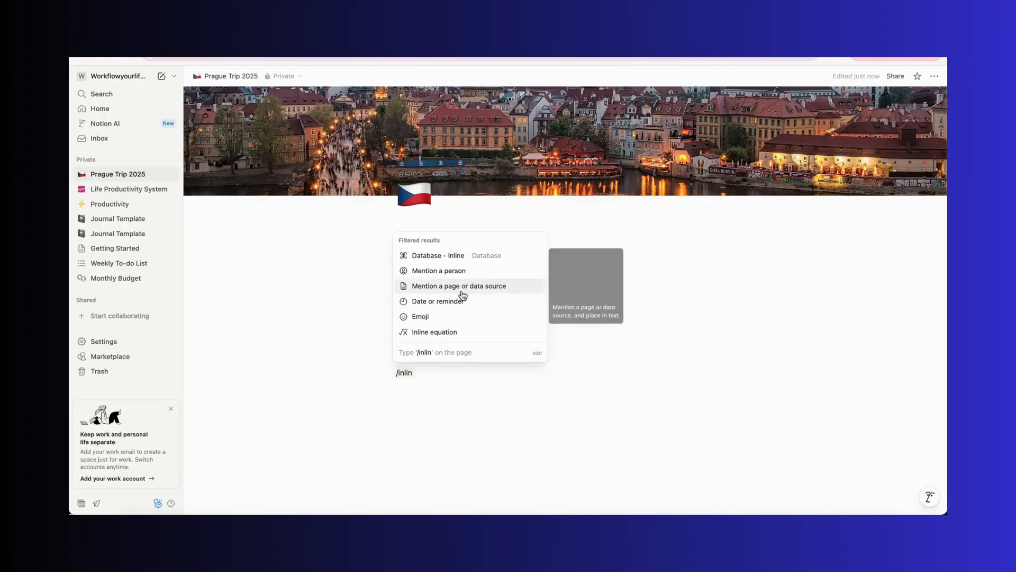
{"action": "left_click", "coordinate": [476, 255]}
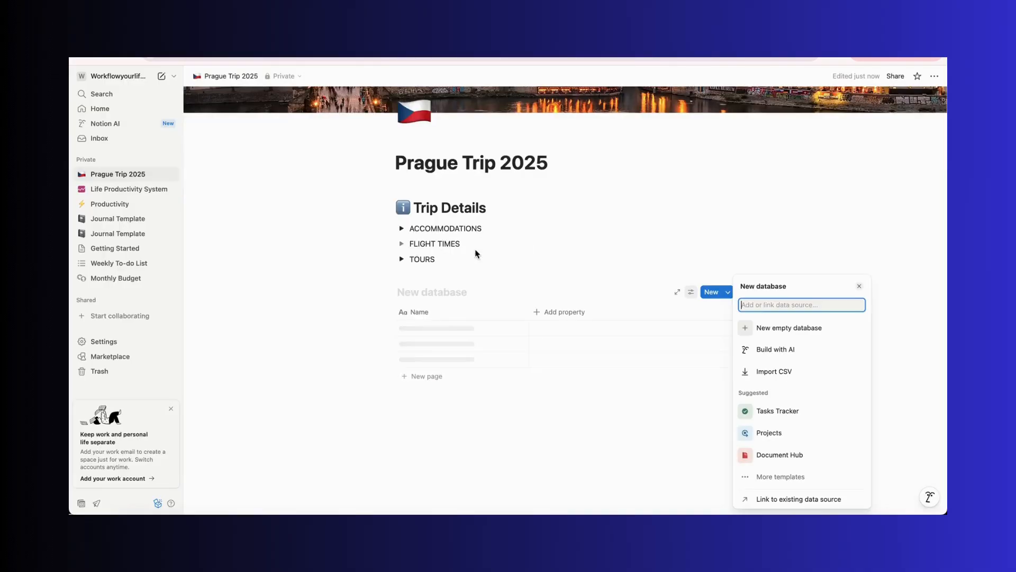
{"action": "left_click", "coordinate": [698, 307]}
{"action": "left_click", "coordinate": [691, 292]}
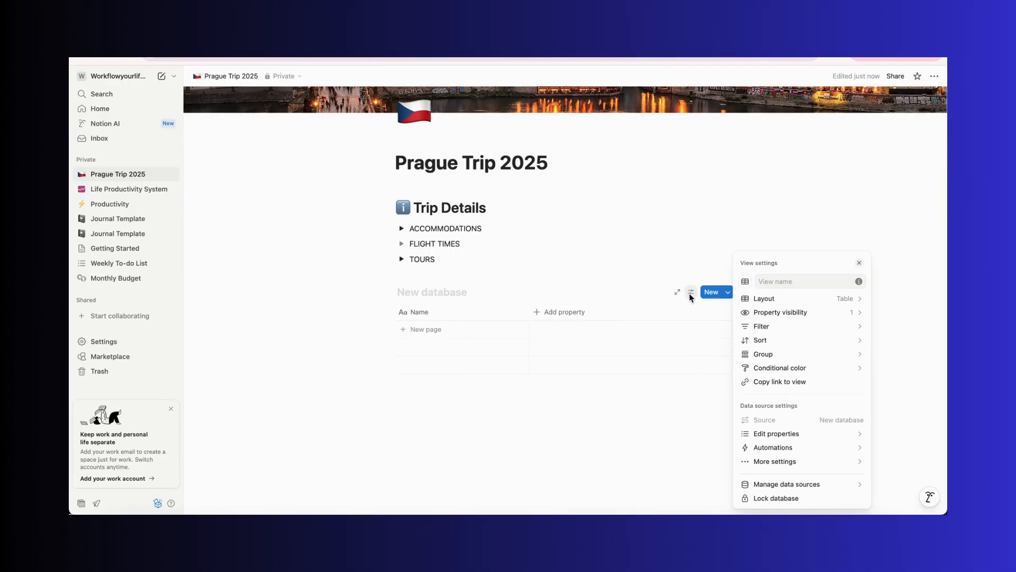
{"action": "left_click", "coordinate": [802, 295]}
{"action": "left_click", "coordinate": [850, 342]}
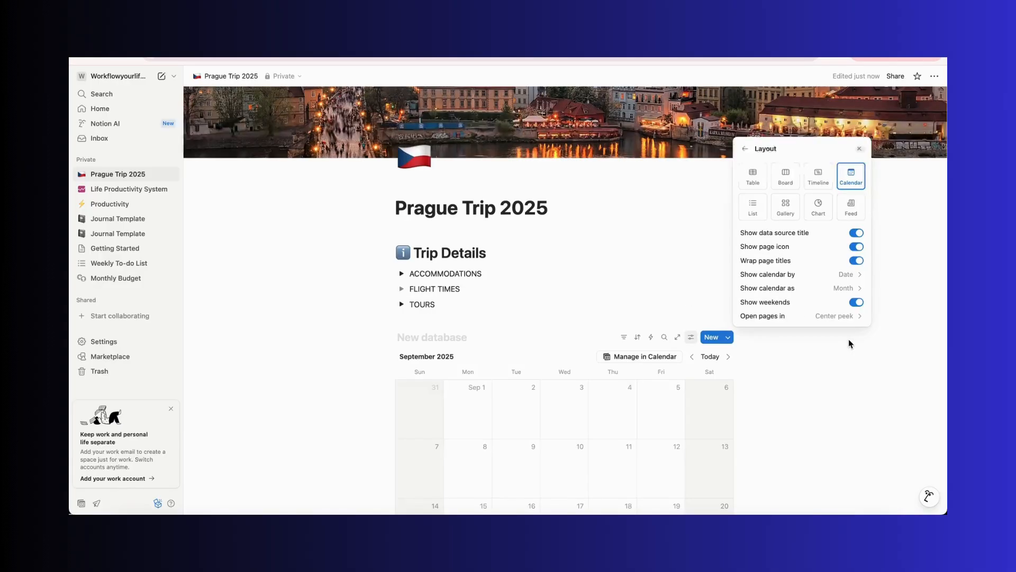
Name the database Trip Itinerary + Plans
{"action": "left_click", "coordinate": [285, 402]}
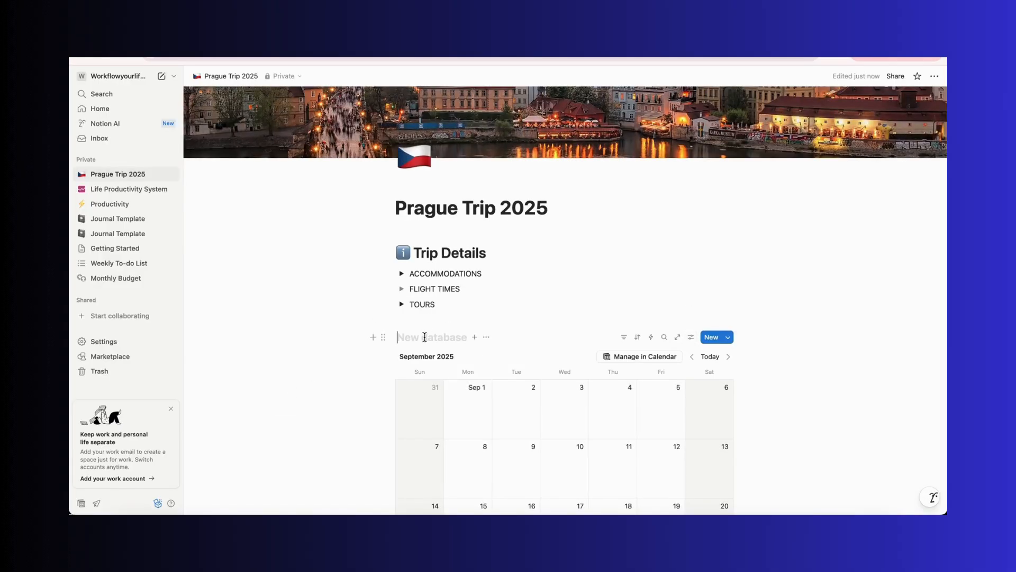
{"action": "type", "text": "Trip It"}
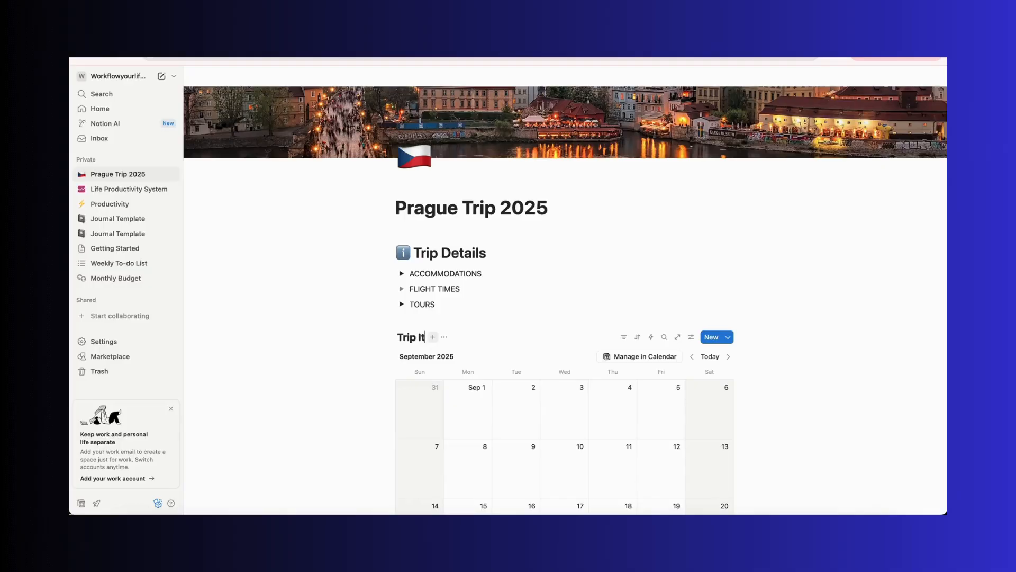
{"action": "type", "text": "inerary + Plans"}
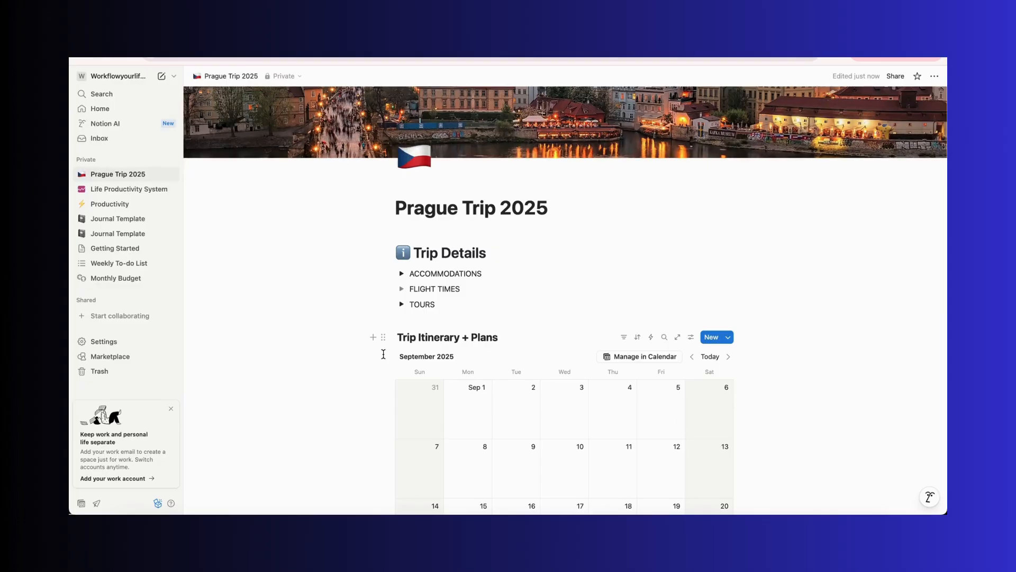
Set the calendar to show as a week instead of a month
{"action": "left_click", "coordinate": [690, 337]}
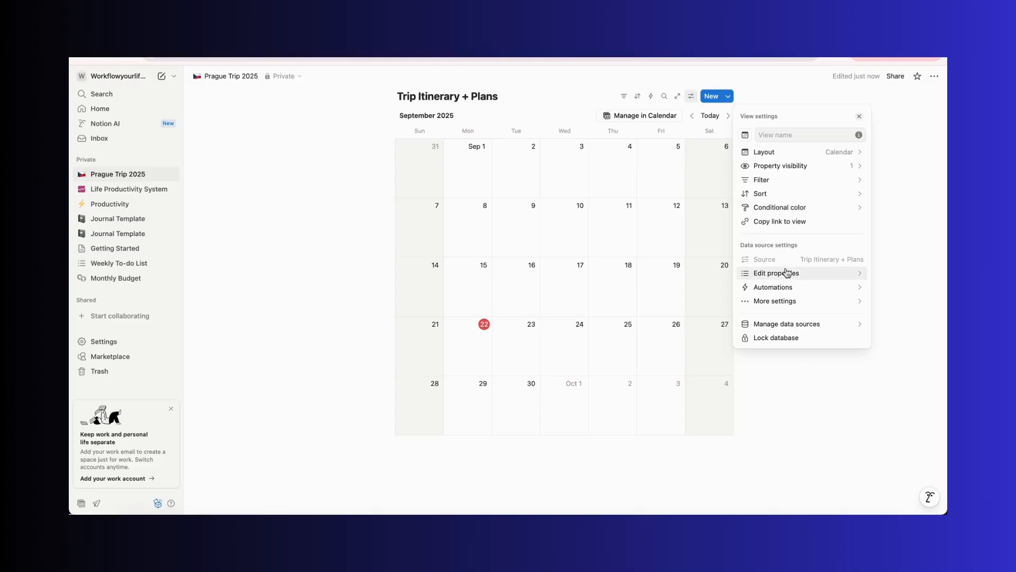
{"action": "left_click", "coordinate": [774, 166]}
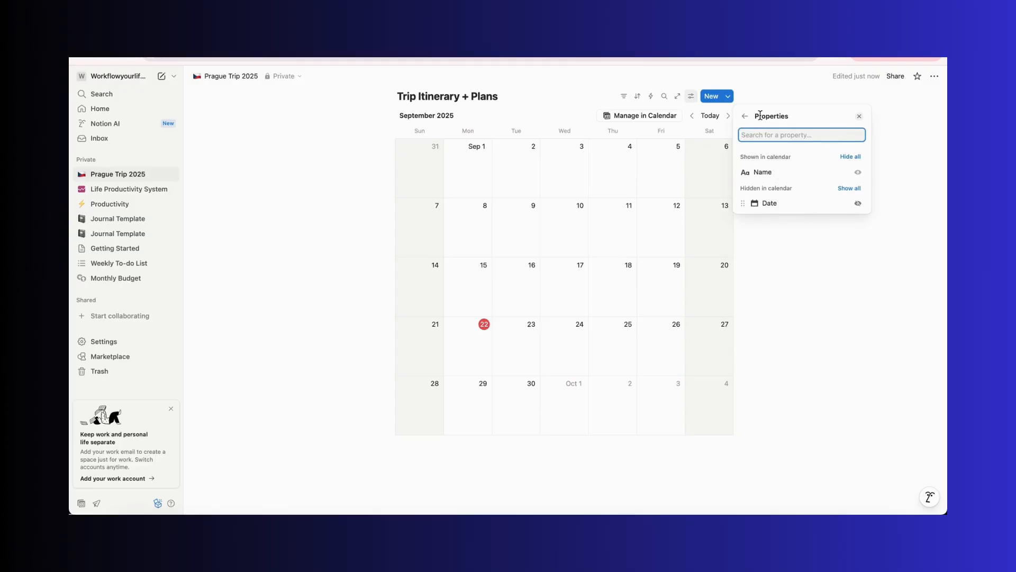
{"action": "left_click", "coordinate": [746, 116]}
{"action": "left_click", "coordinate": [790, 154]}
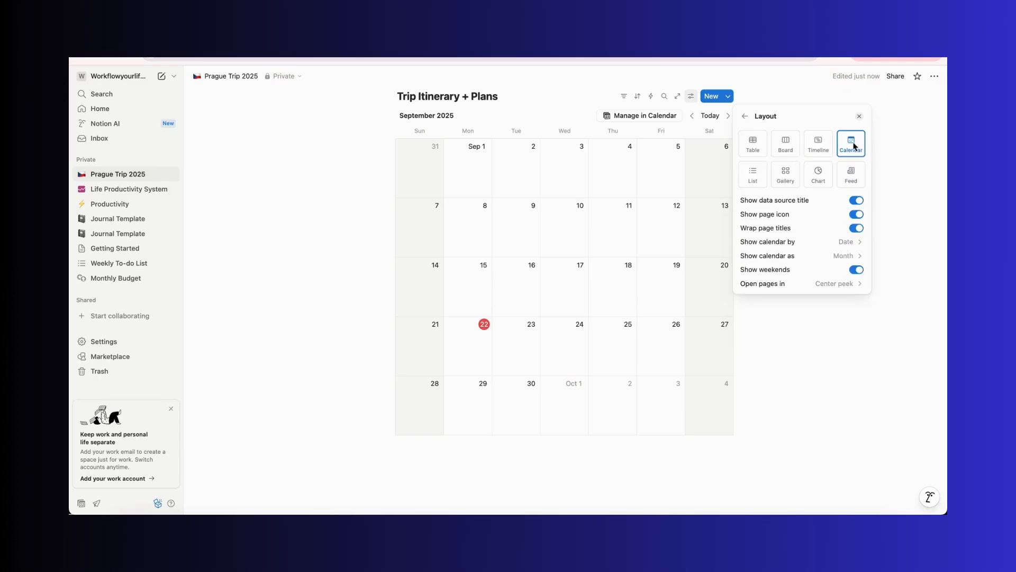
{"action": "left_click", "coordinate": [848, 256]}
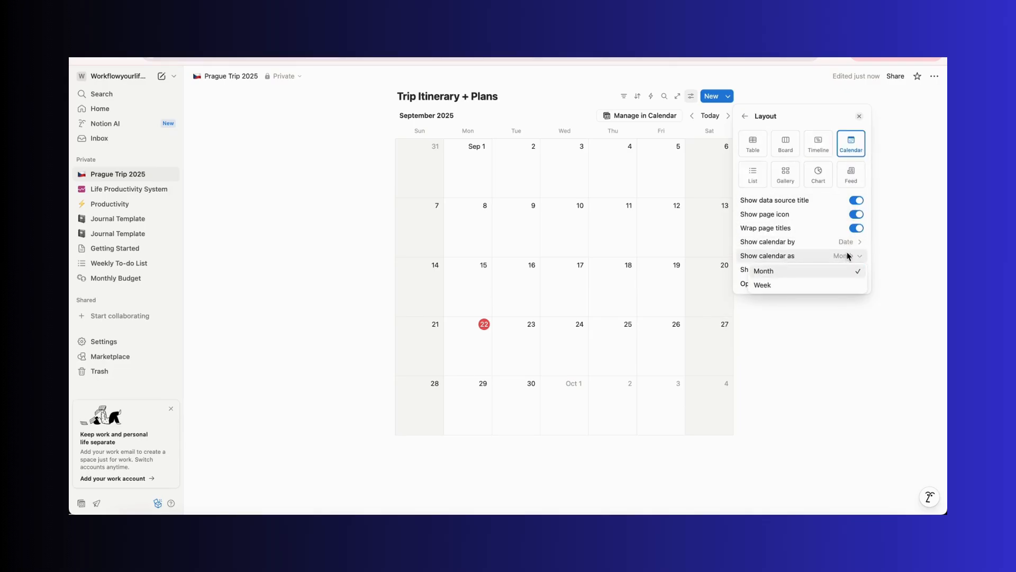
{"action": "left_click", "coordinate": [820, 286]}
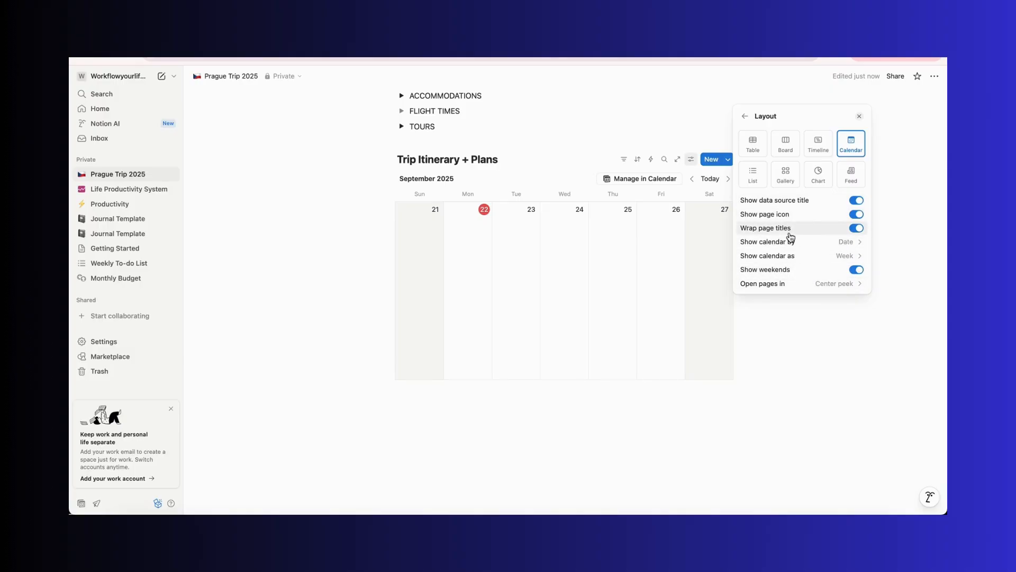
{"action": "left_click", "coordinate": [858, 116]}
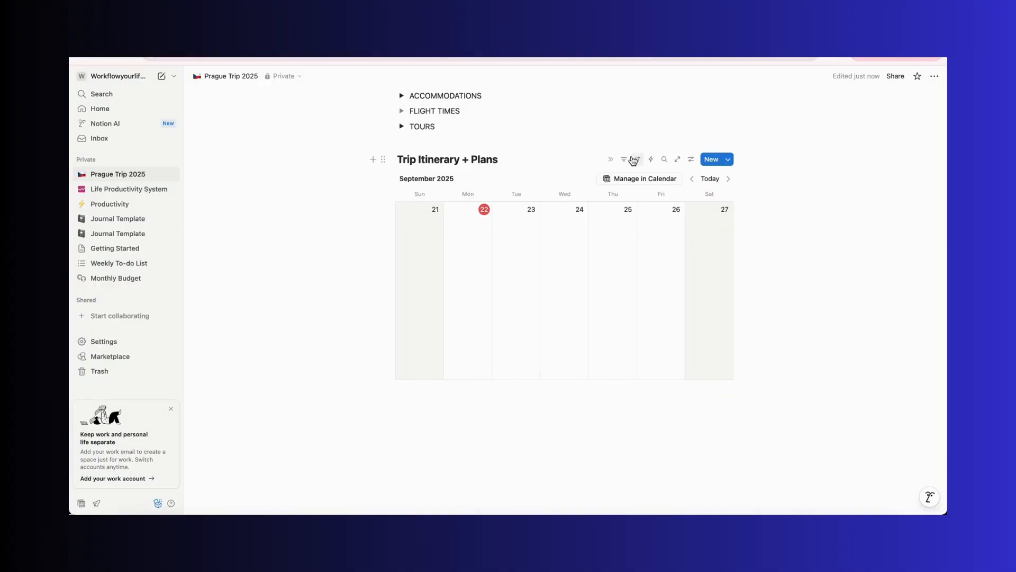
{"action": "left_click", "coordinate": [692, 160]}
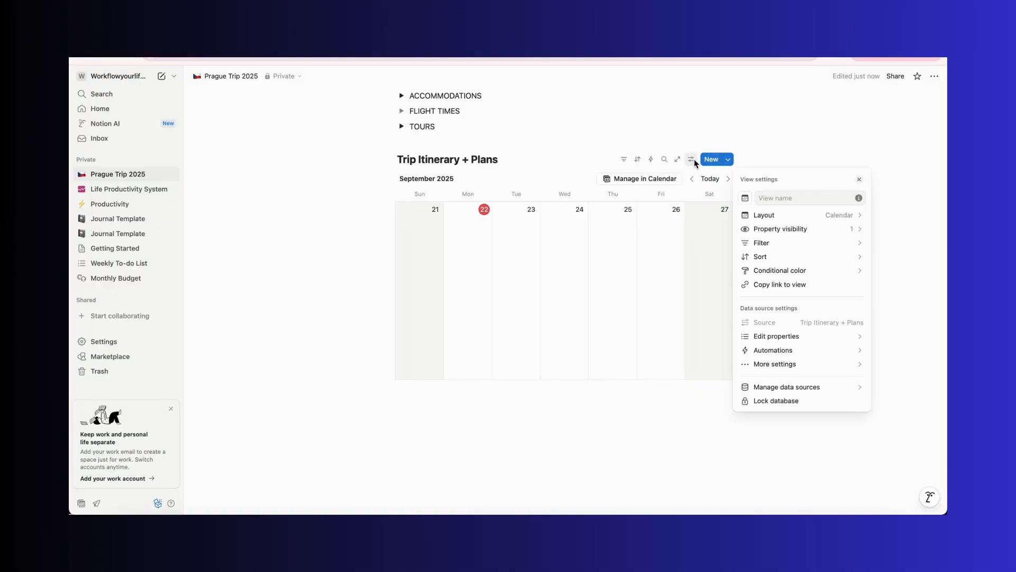
{"action": "left_click", "coordinate": [786, 203]}
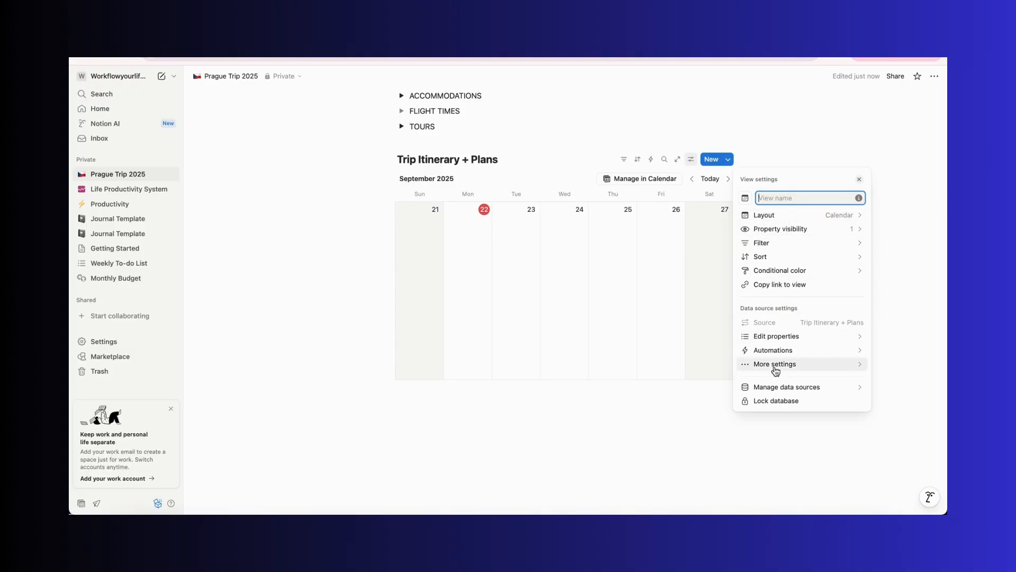
{"action": "left_click", "coordinate": [777, 242]}
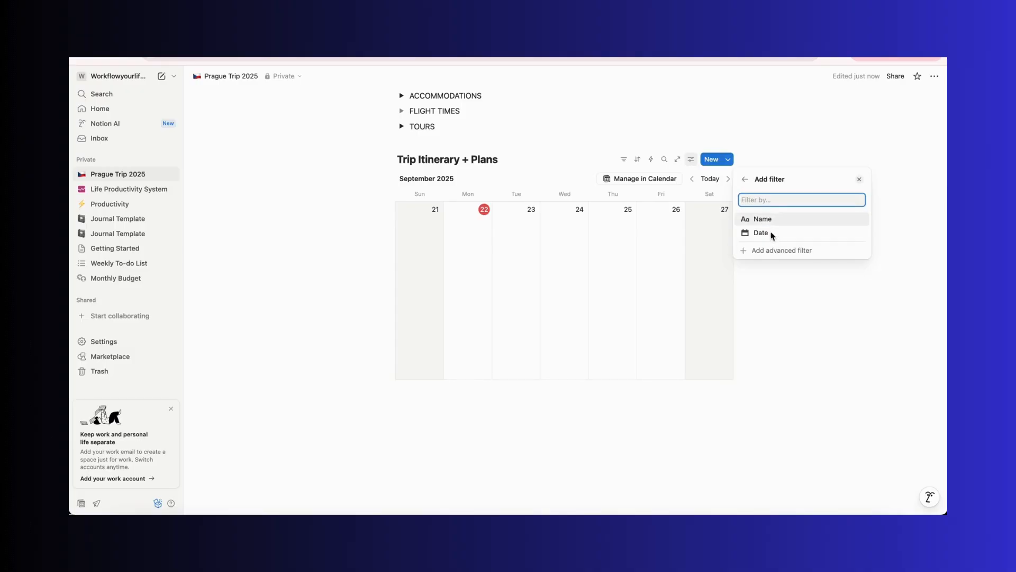
{"action": "left_click", "coordinate": [745, 179]}
{"action": "left_click", "coordinate": [770, 227]}
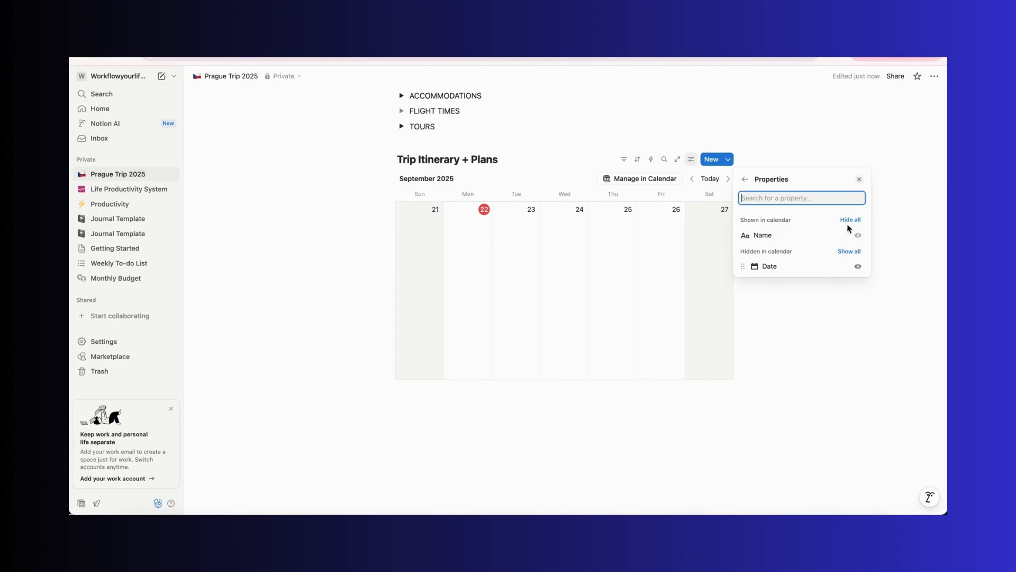
{"action": "left_click", "coordinate": [745, 179]}
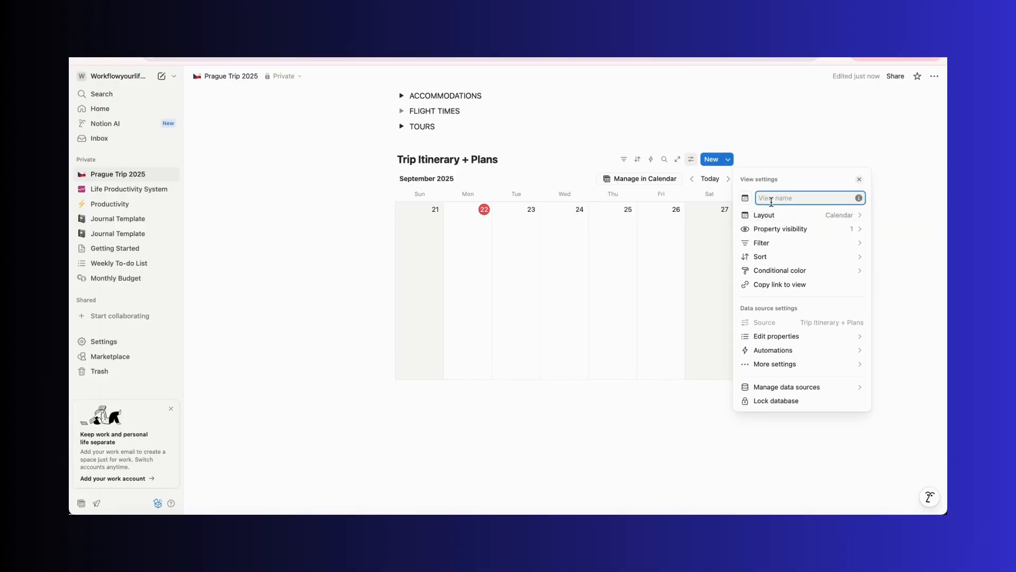
{"action": "type", "text": "tag"}
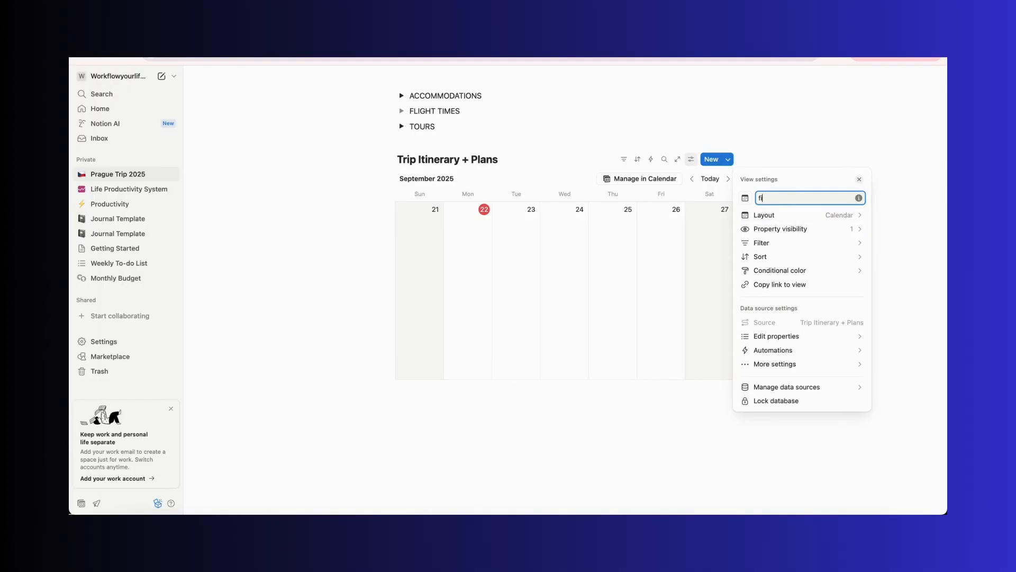
{"action": "key", "text": "BackSpace"}
{"action": "key", "text": "BackSpace"}
Add a new multi-select property named tag to the database
{"action": "left_click", "coordinate": [817, 336]}
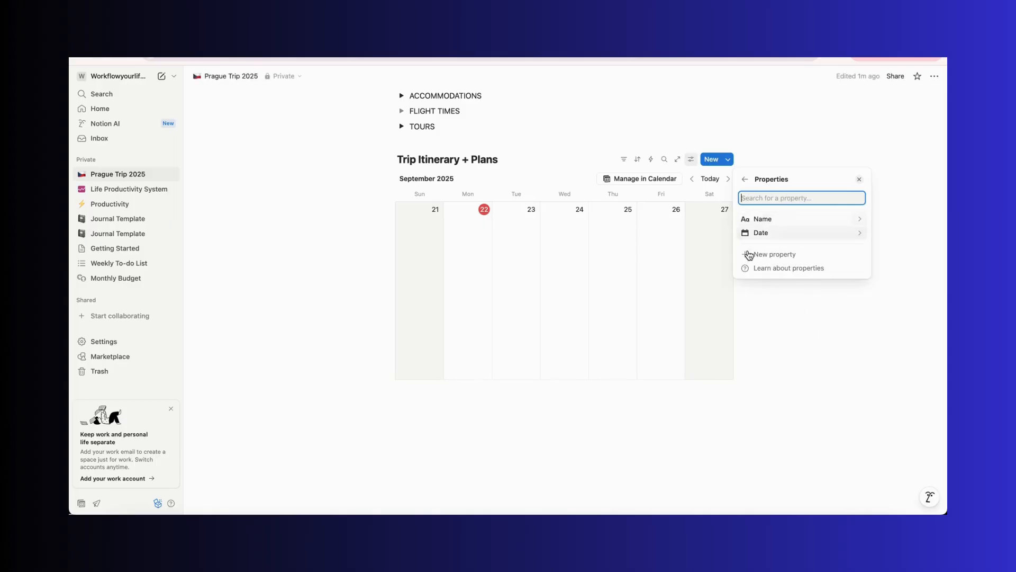
{"action": "left_click", "coordinate": [749, 255]}
{"action": "type", "text": "tag"}
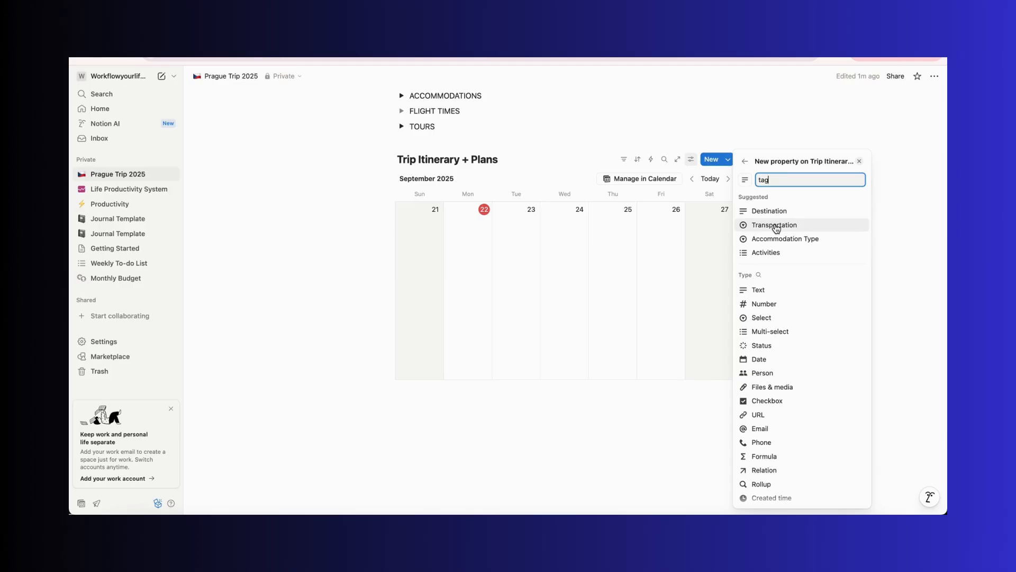
{"action": "scroll", "coordinate": [792, 455], "scroll_direction": "down", "scroll_amount": 5}
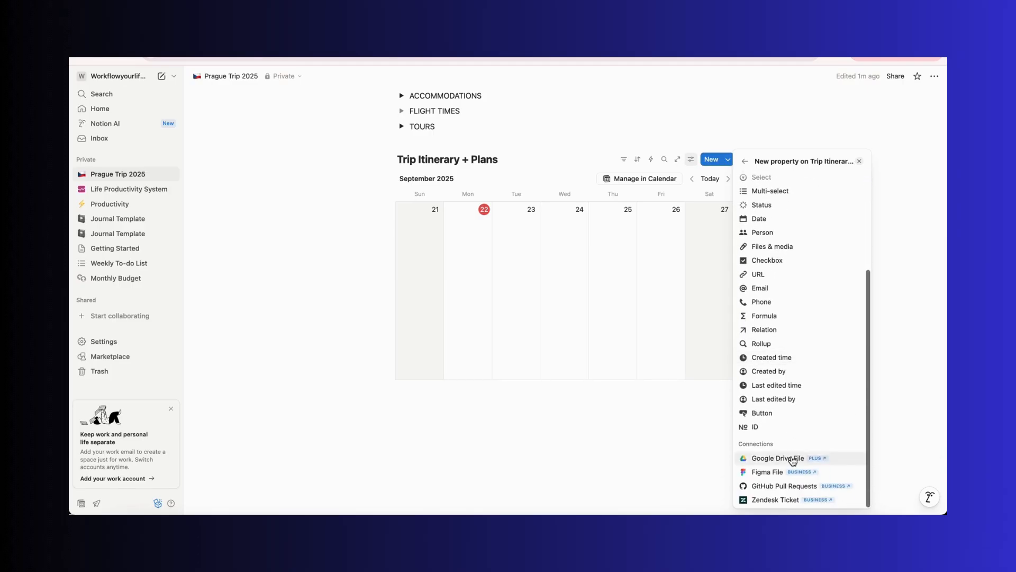
{"action": "scroll", "coordinate": [792, 460], "scroll_direction": "up", "scroll_amount": 5}
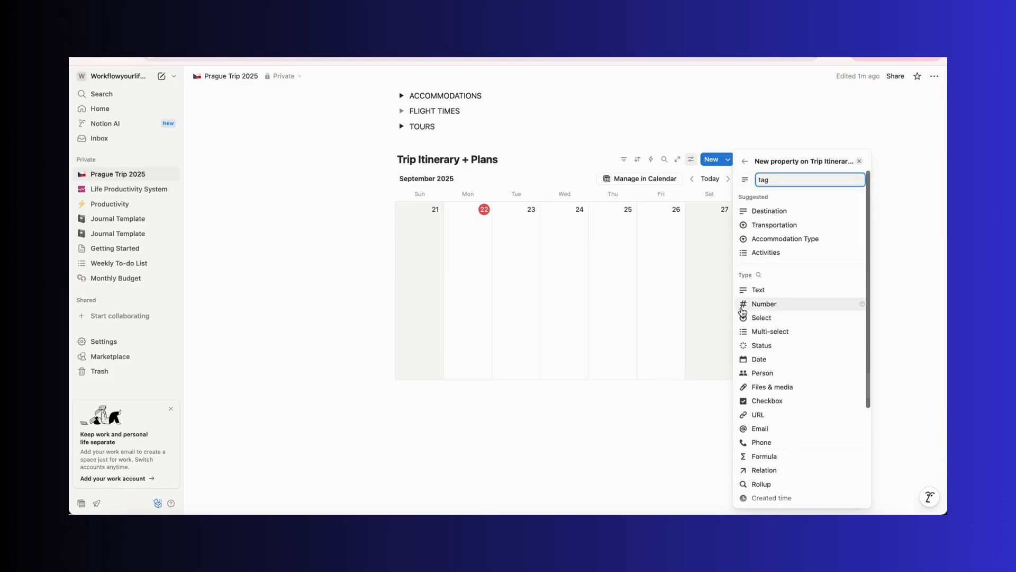
{"action": "left_click", "coordinate": [779, 333]}
{"action": "left_click", "coordinate": [776, 291]}
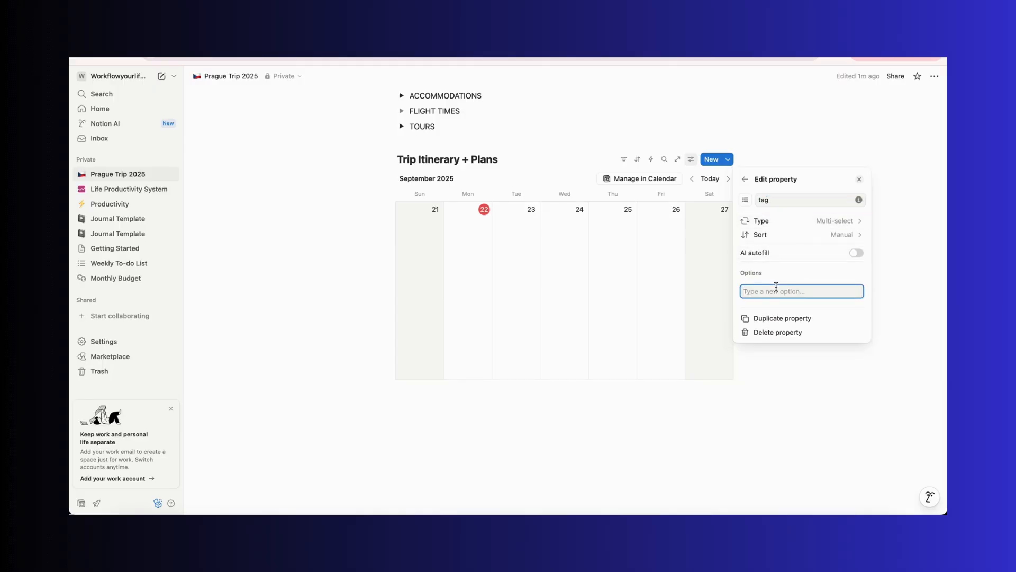
Add the options Work, Personal and Free Time to the tag property
{"action": "type", "text": "Work"}
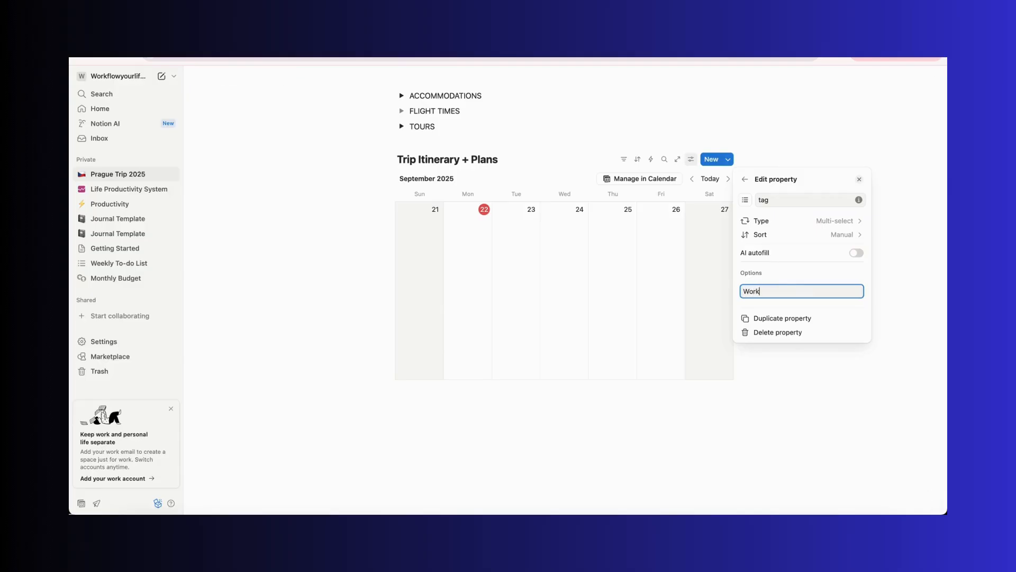
{"action": "key", "text": "Return"}
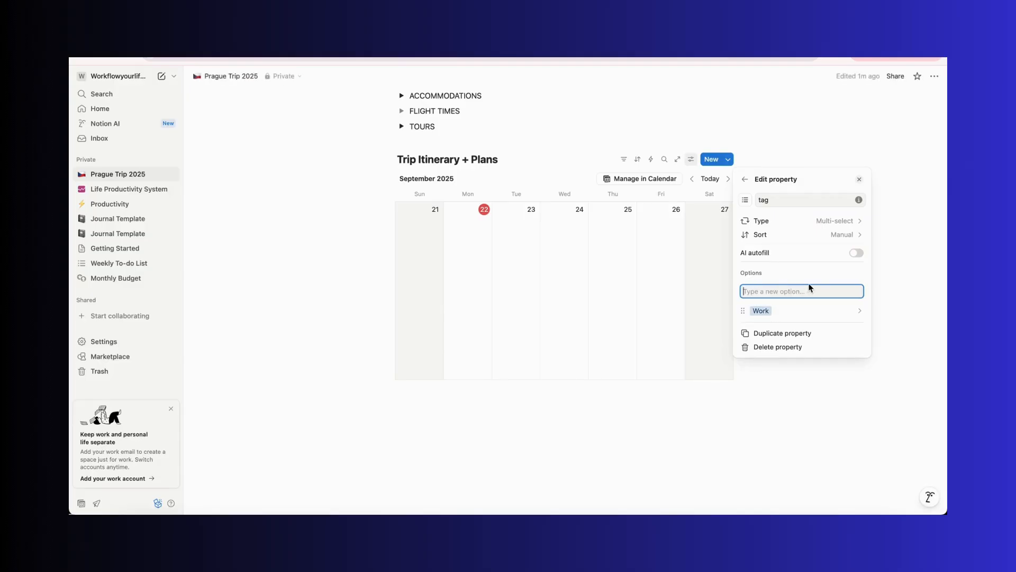
{"action": "type", "text": "Person"}
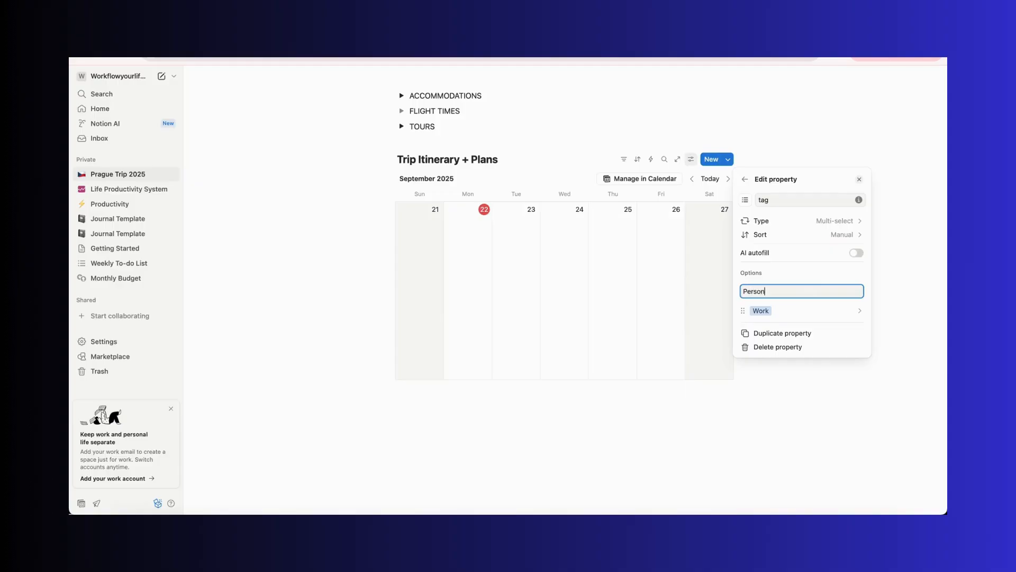
{"action": "type", "text": "al"}
{"action": "key", "text": "Return"}
{"action": "type", "text": "Free Time"}
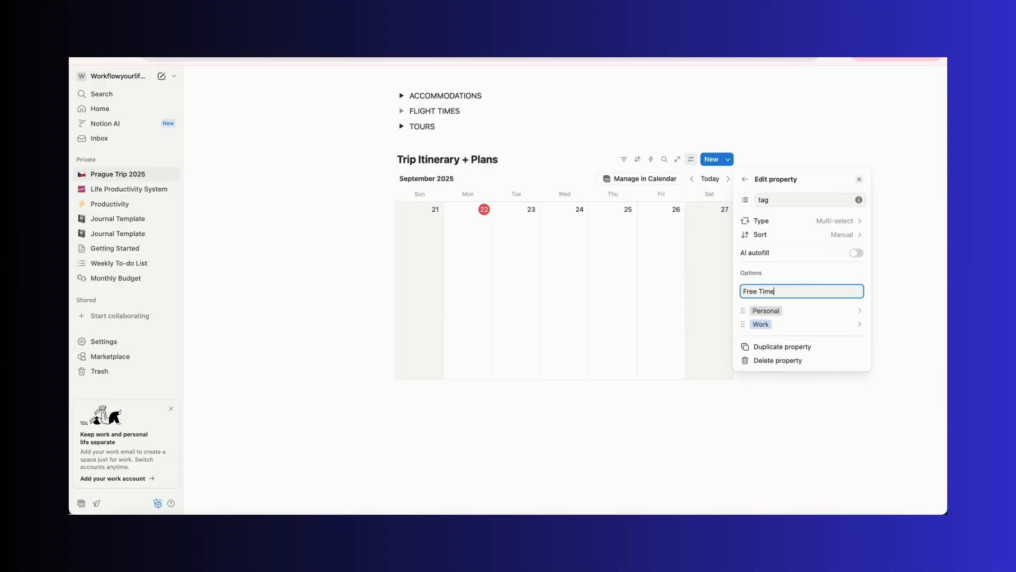
{"action": "key", "text": "Return"}
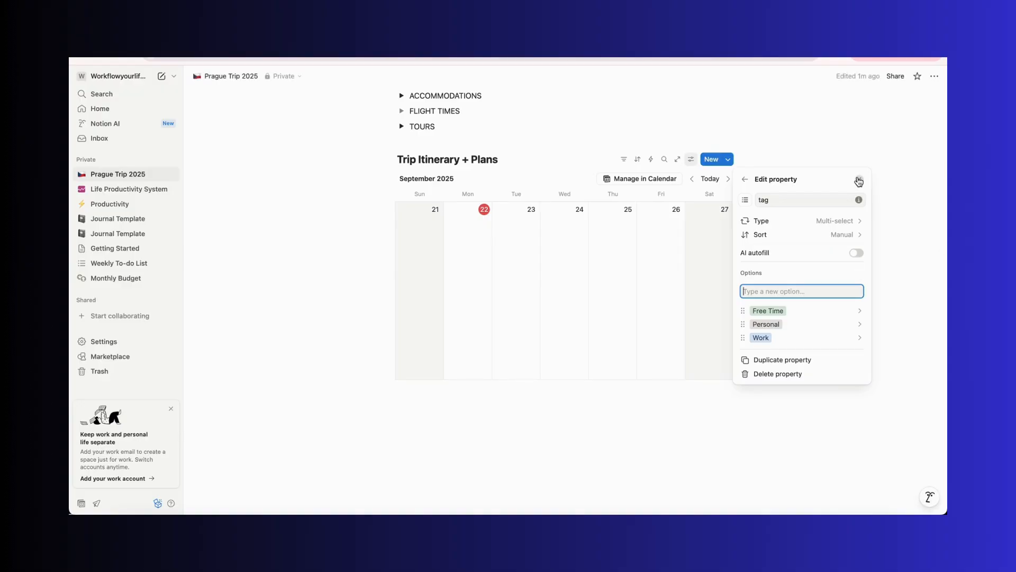
Rename the tag property to Type
{"action": "left_click", "coordinate": [746, 180]}
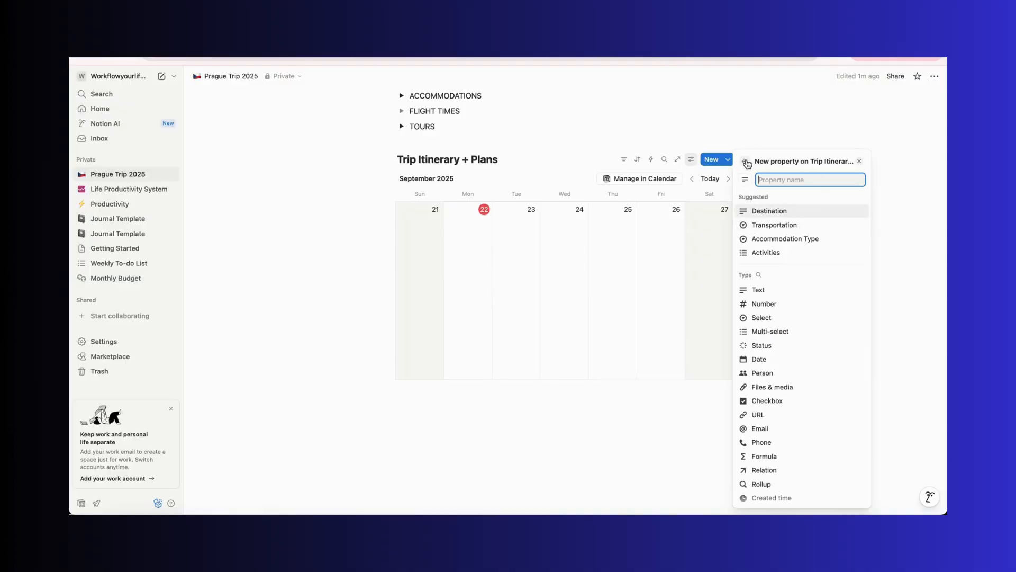
{"action": "left_click", "coordinate": [746, 162]}
{"action": "left_click", "coordinate": [807, 234]}
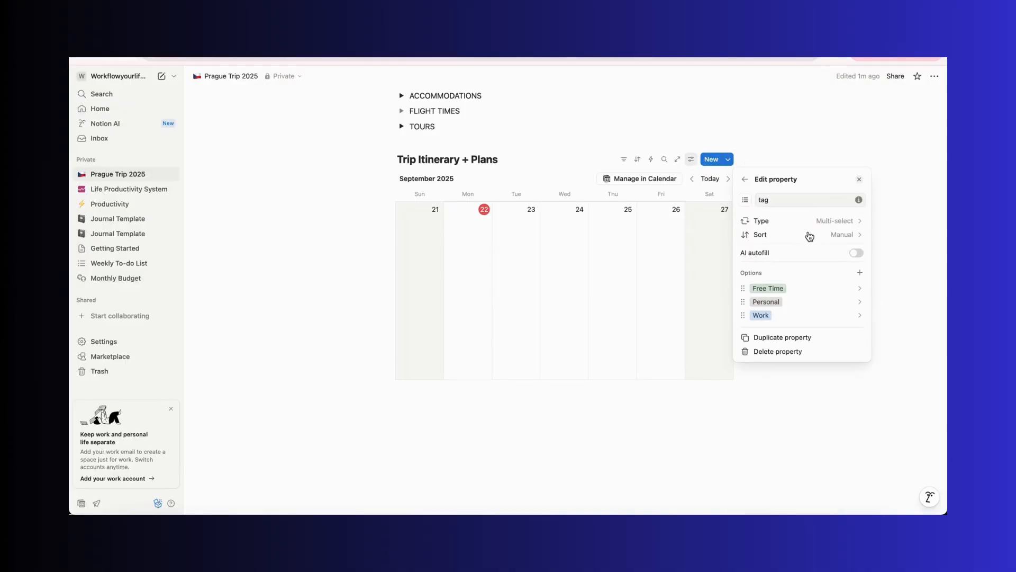
{"action": "double_click", "coordinate": [765, 200]}
{"action": "type", "text": "Type"}
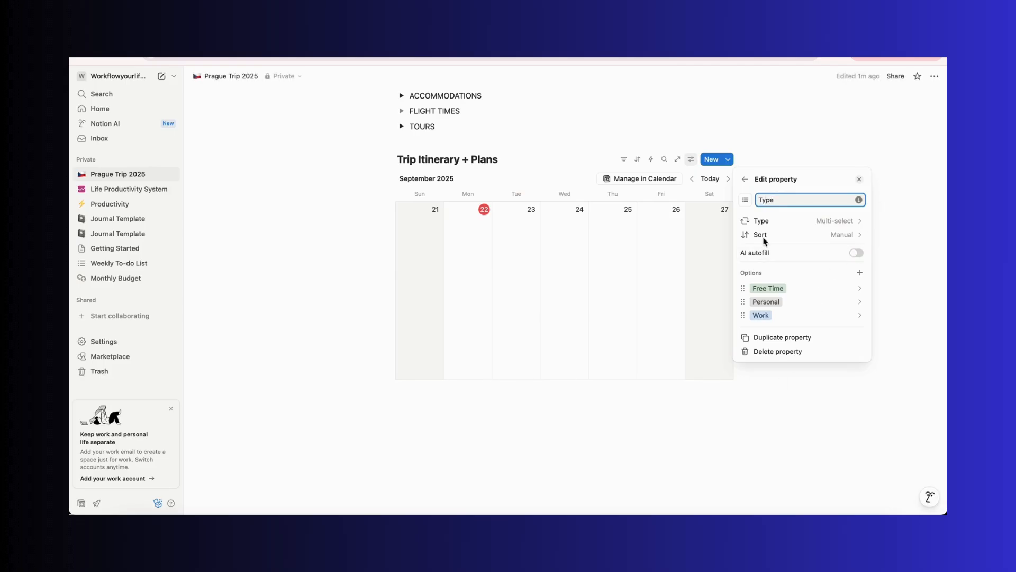
{"action": "left_click", "coordinate": [745, 180]}
{"action": "left_click", "coordinate": [859, 180]}
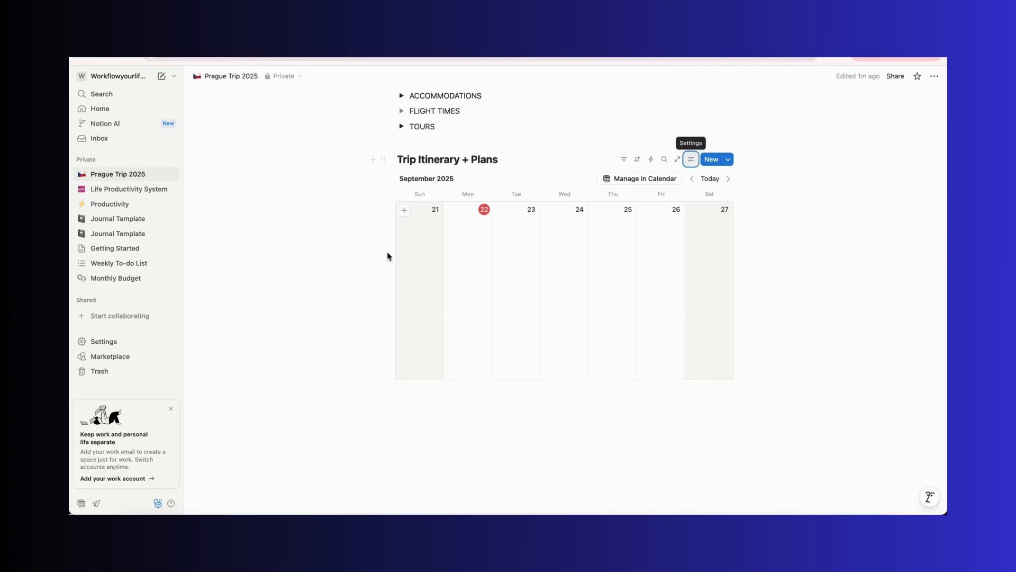
Add an itinerary entry titled Arrival on September 21, tagged Personal
{"action": "left_click", "coordinate": [405, 212]}
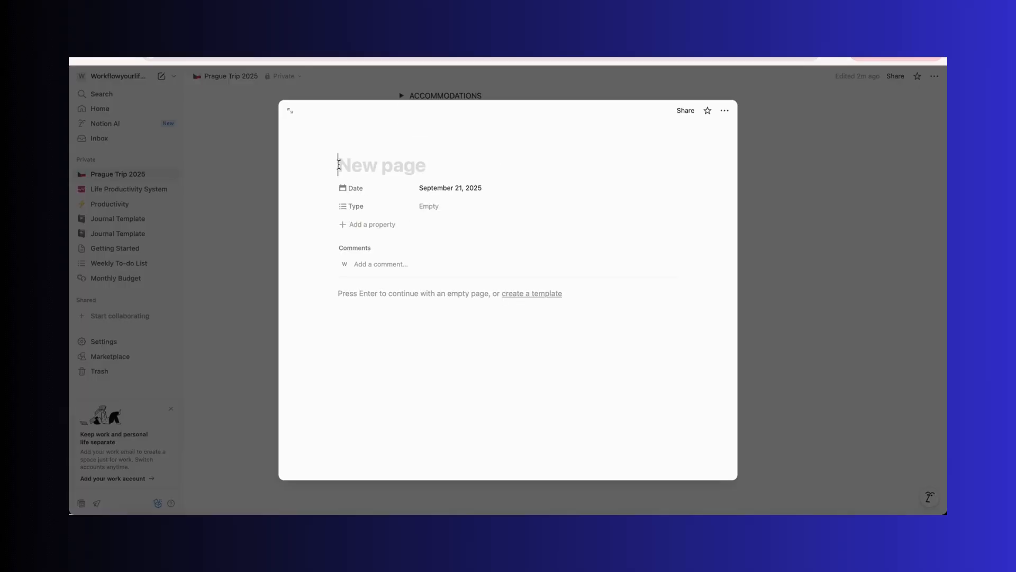
{"action": "type", "text": "Arrival"}
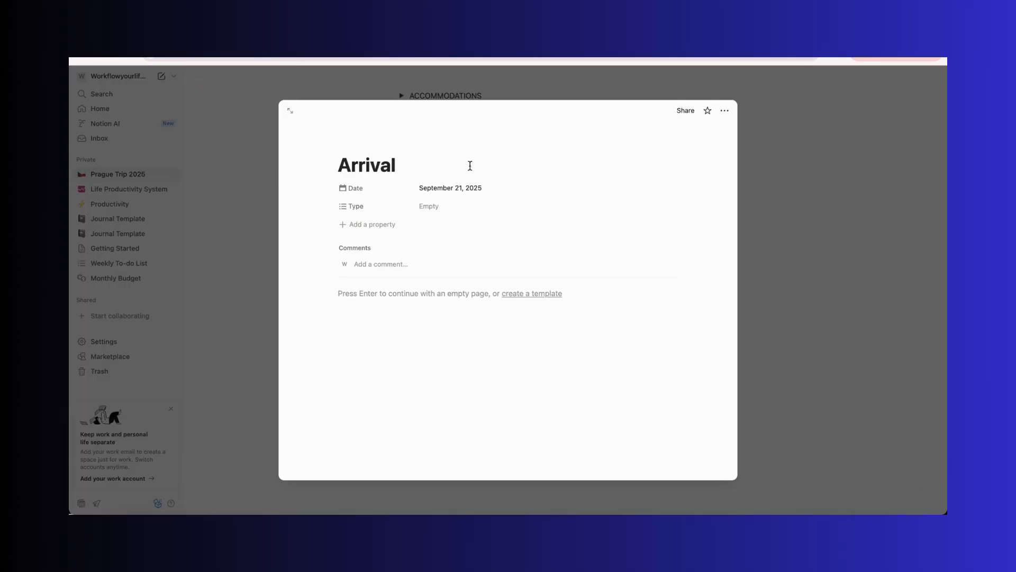
{"action": "left_click", "coordinate": [375, 225]}
{"action": "left_click", "coordinate": [374, 233]}
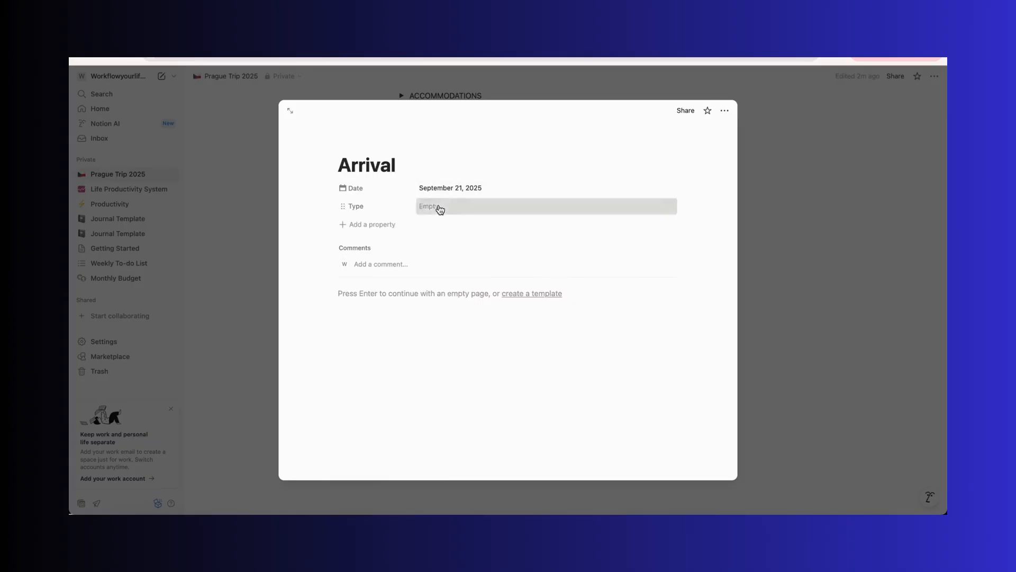
{"action": "left_click", "coordinate": [438, 207]}
{"action": "left_click", "coordinate": [473, 253]}
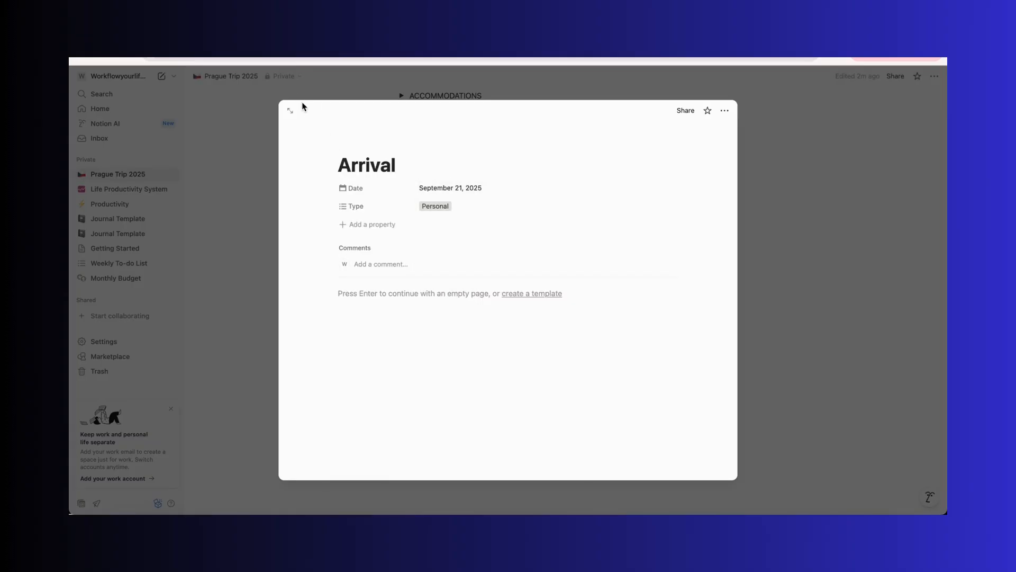
{"action": "left_click", "coordinate": [259, 224]}
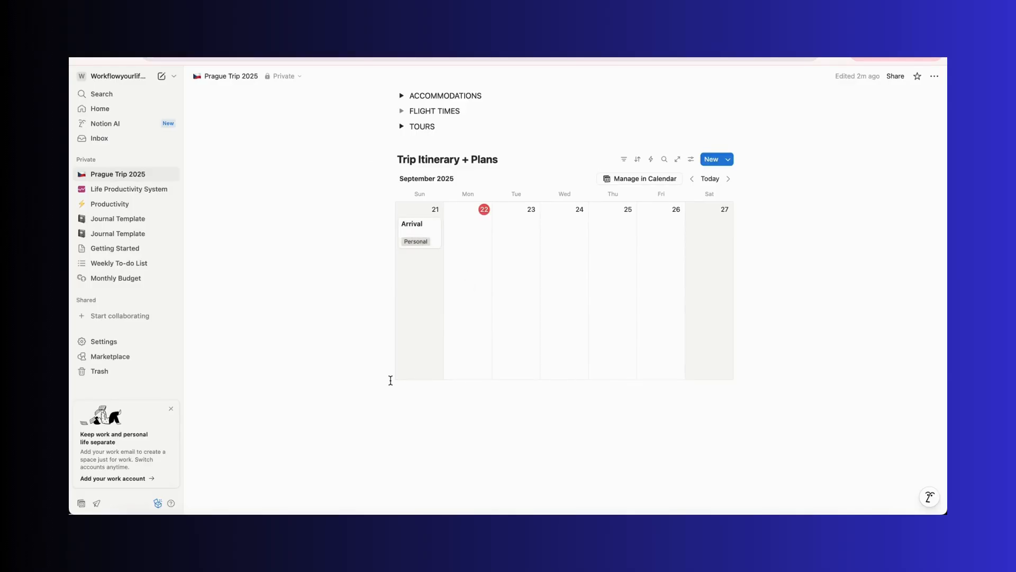
Add an itinerary entry titled Conference Day 1 on September 22, tagged Work
{"action": "left_click", "coordinate": [455, 211]}
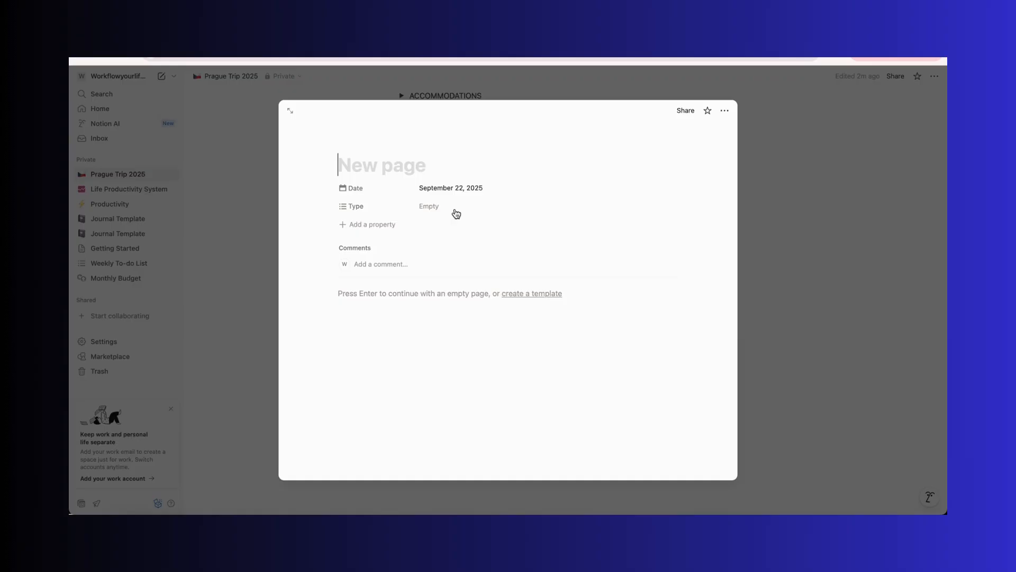
{"action": "type", "text": "Conference Day 1"}
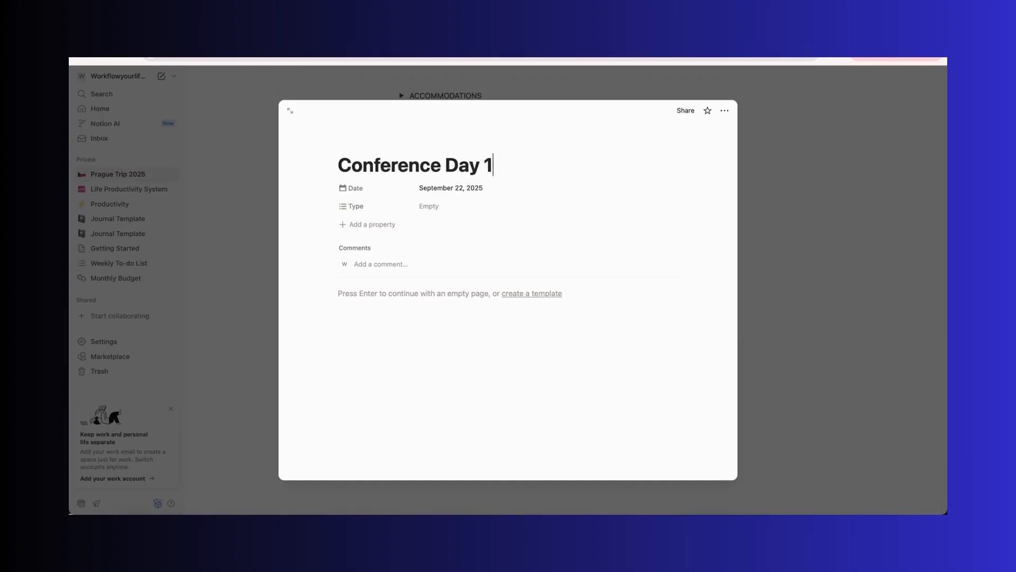
{"action": "left_click", "coordinate": [442, 210]}
{"action": "left_click", "coordinate": [445, 263]}
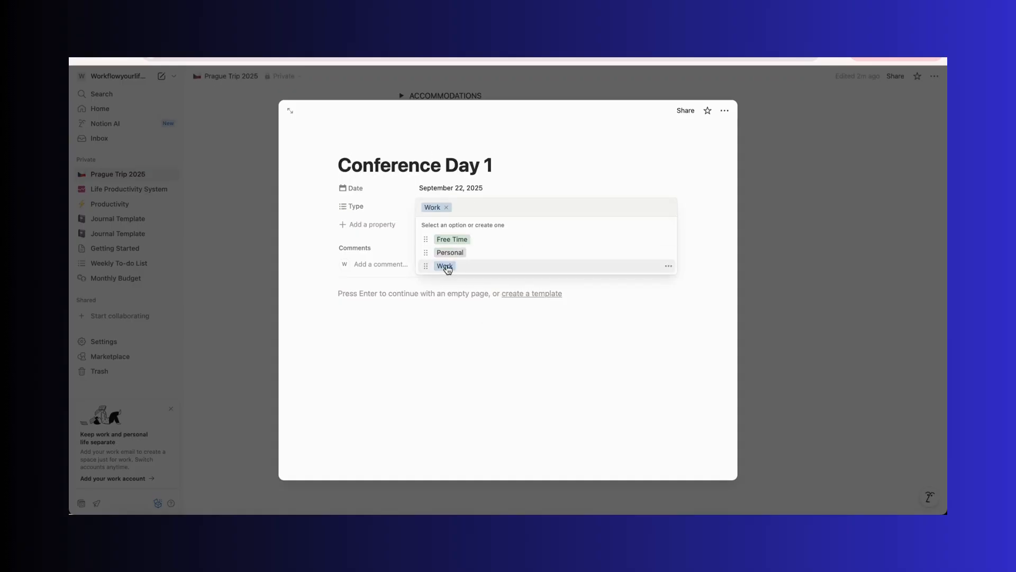
{"action": "left_click", "coordinate": [233, 173]}
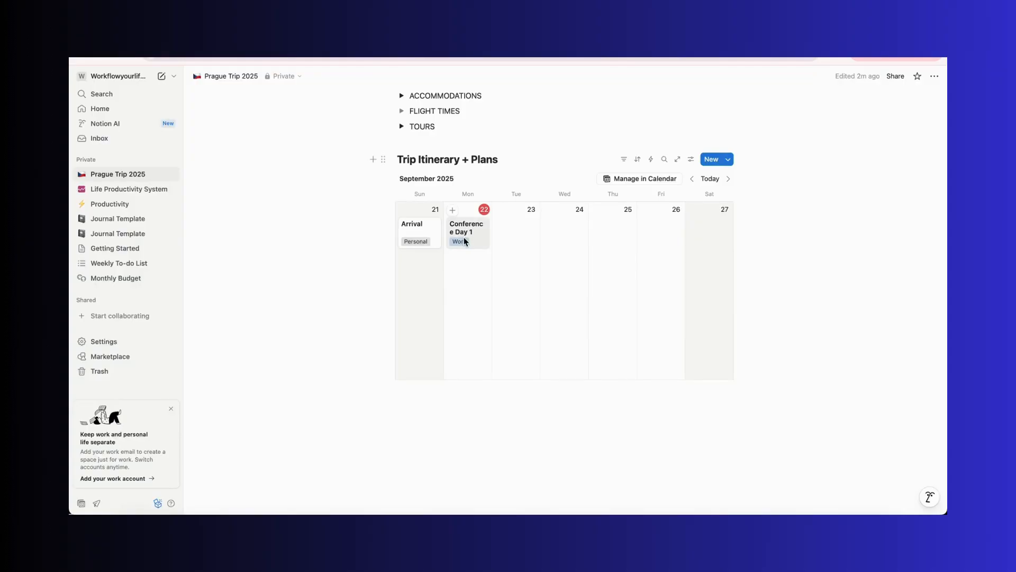
Stretch Conference Day 1 across September 22–23 and note 'Arrival - Breakfast at 8:30 Congress Centre' in its page
{"action": "left_click_drag", "start_coordinate": [486, 240], "coordinate": [503, 236]}
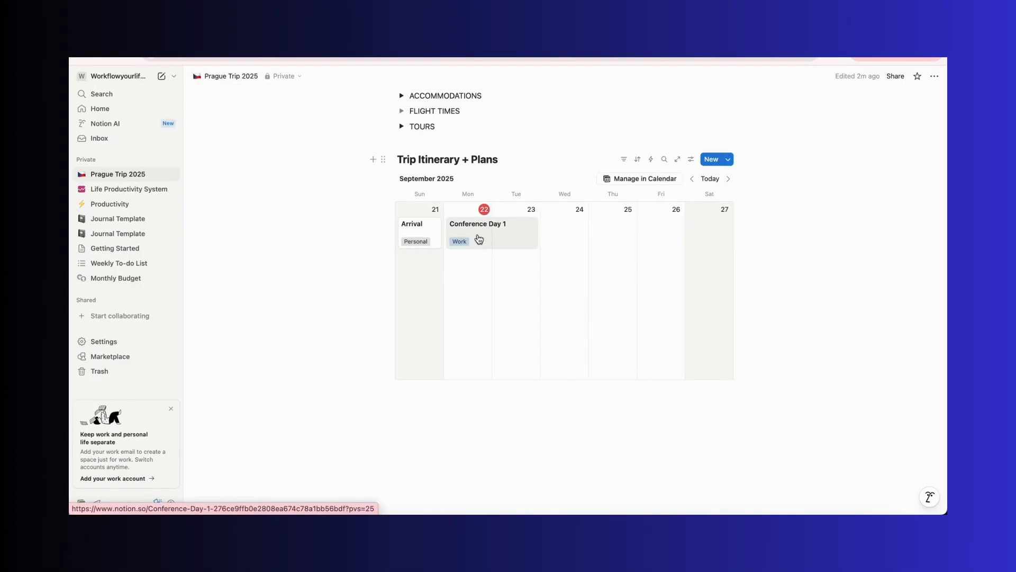
{"action": "left_click", "coordinate": [478, 236]}
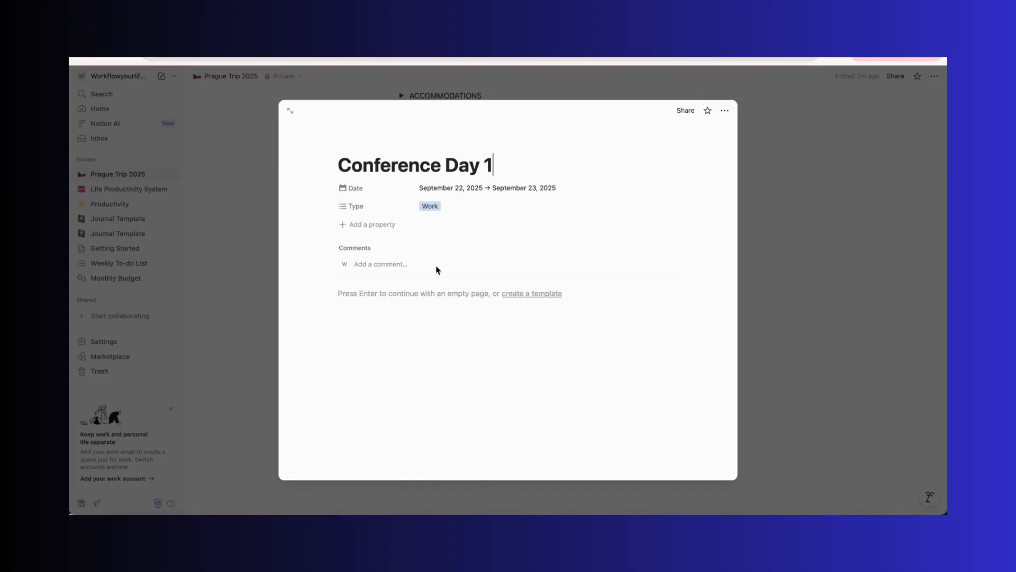
{"action": "left_click", "coordinate": [353, 280]}
{"action": "type", "text": "A"}
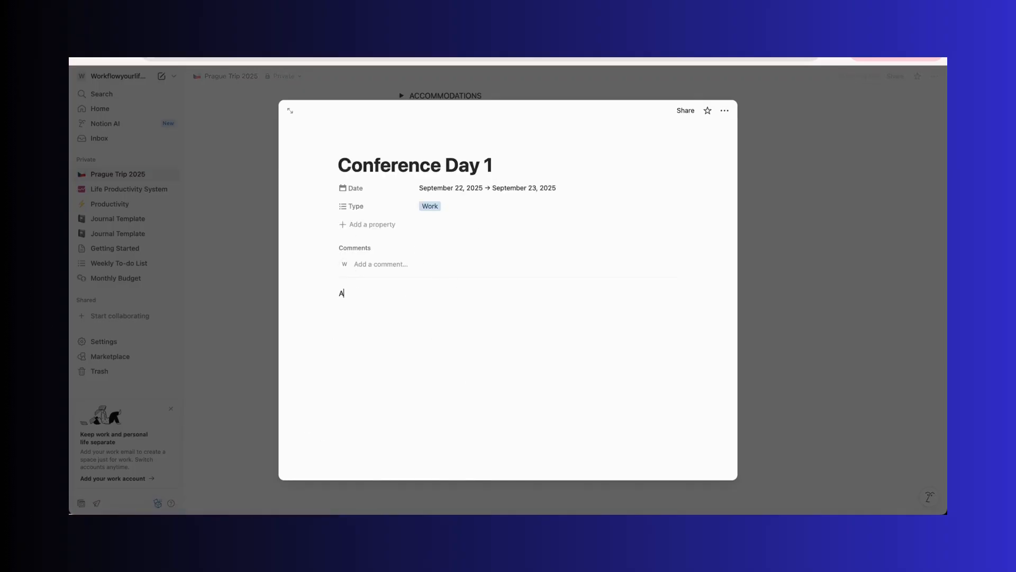
{"action": "type", "text": "rrival - Breakfast at 8:30 Congress Centre"}
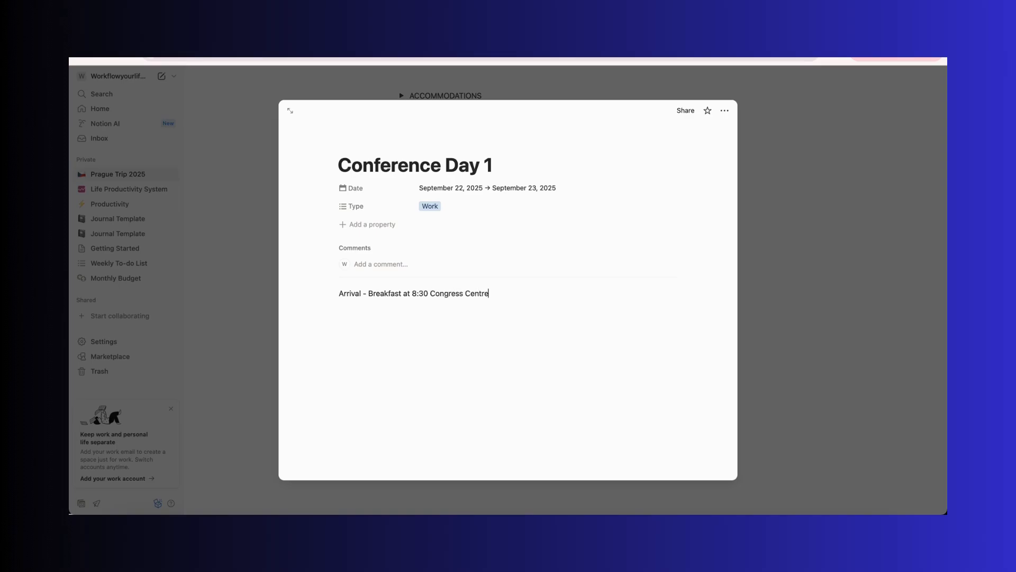
{"action": "left_click", "coordinate": [261, 359]}
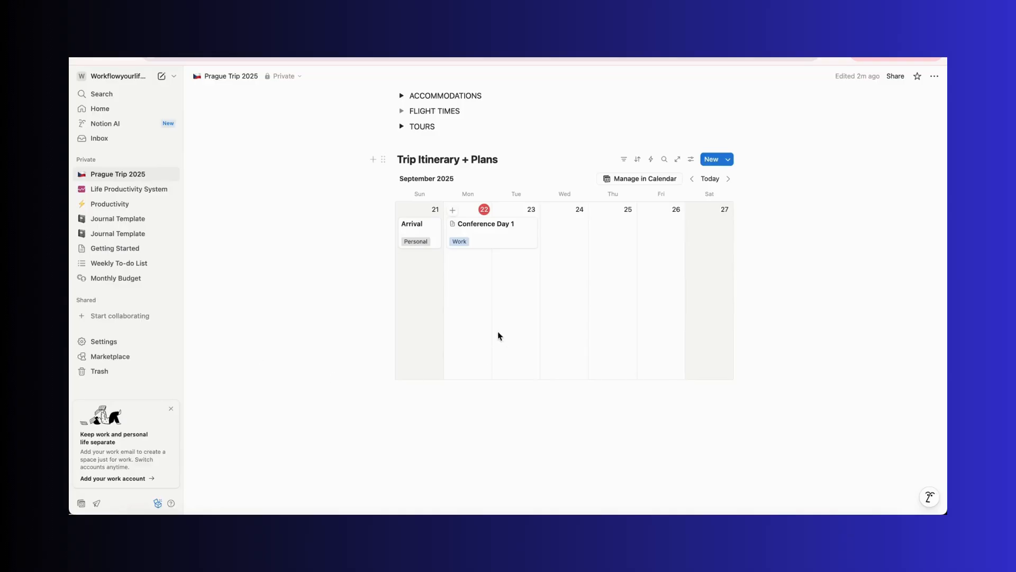
Change Conference Day 1's date range to September 23 through September 25, 2025
{"action": "left_click", "coordinate": [487, 235]}
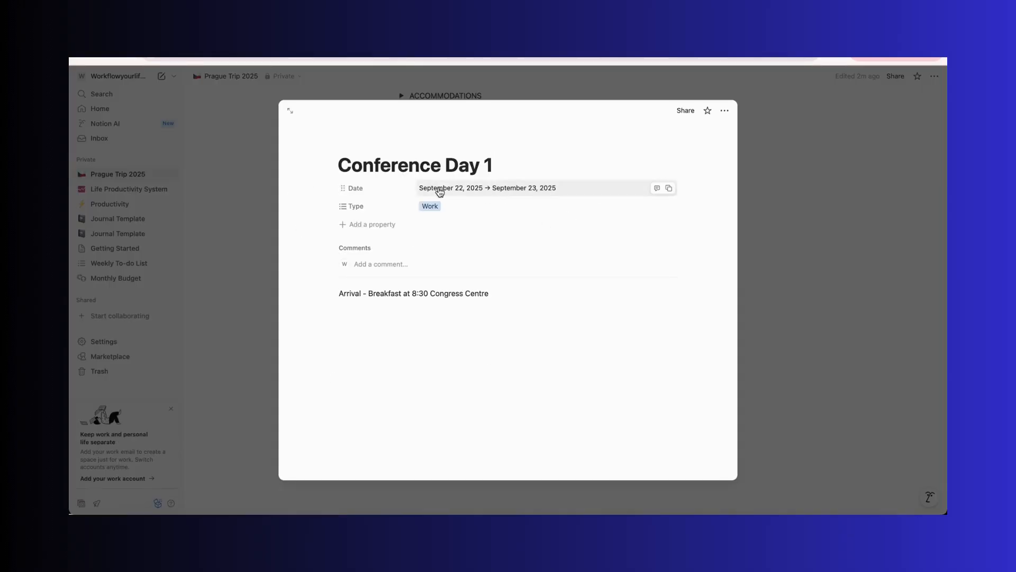
{"action": "left_click", "coordinate": [245, 245]}
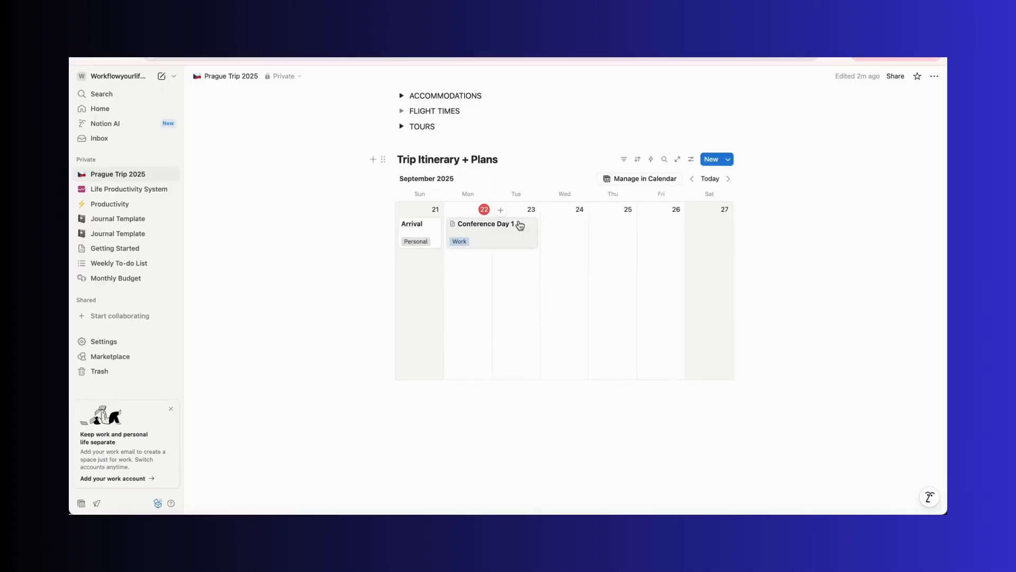
{"action": "left_click", "coordinate": [487, 233]}
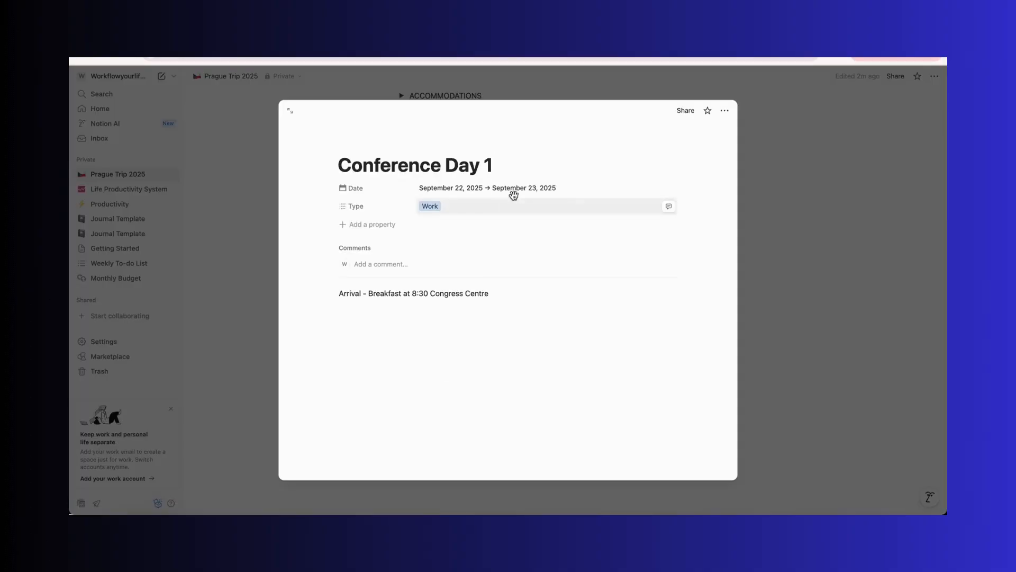
{"action": "left_click", "coordinate": [557, 188]}
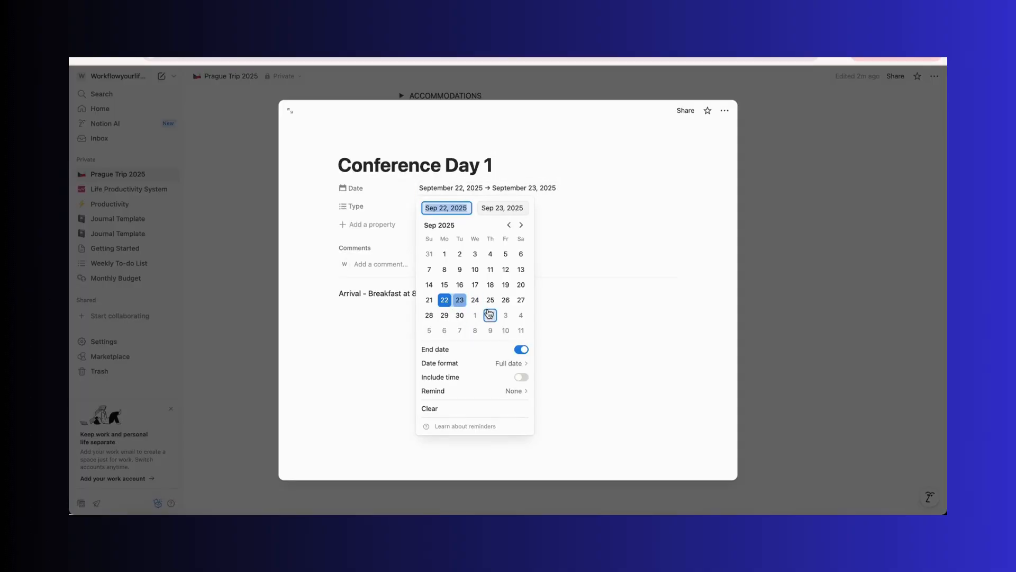
{"action": "left_click", "coordinate": [491, 301]}
{"action": "left_click", "coordinate": [245, 311]}
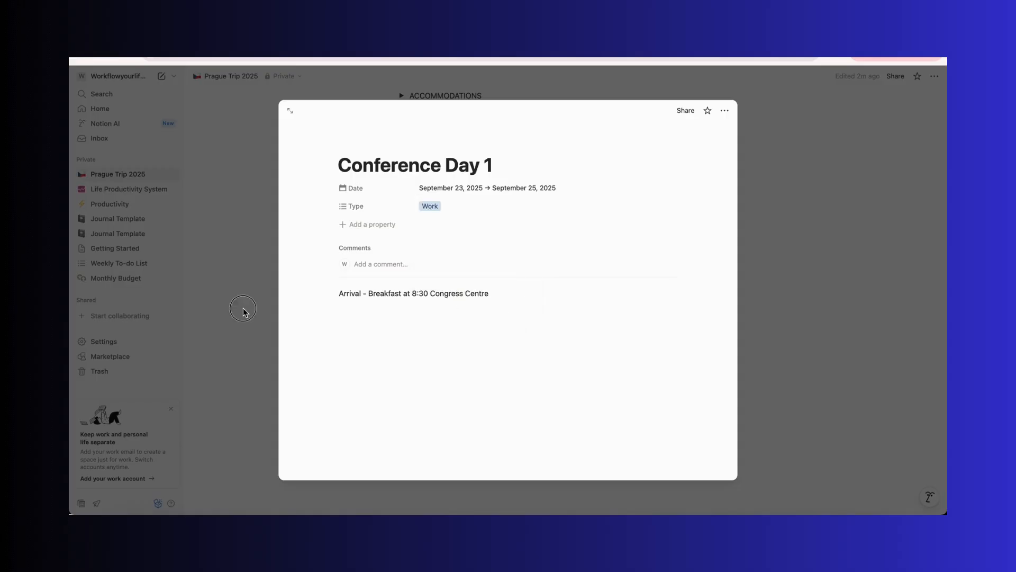
{"action": "left_click", "coordinate": [245, 311]}
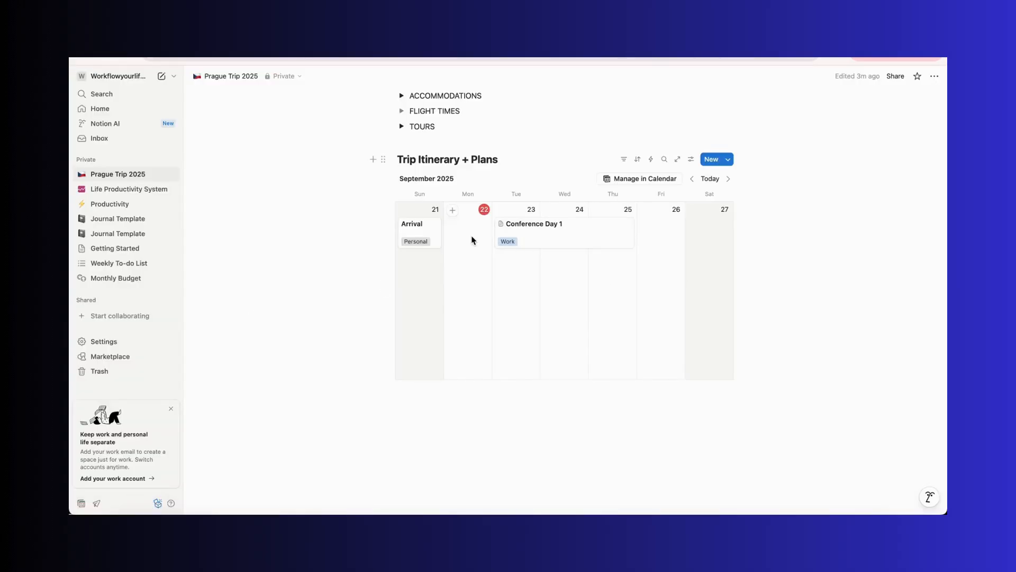
Add an entry titled Free Day / Sightseeing on September 22, tagged Free Time and Personal
{"action": "left_click", "coordinate": [453, 210]}
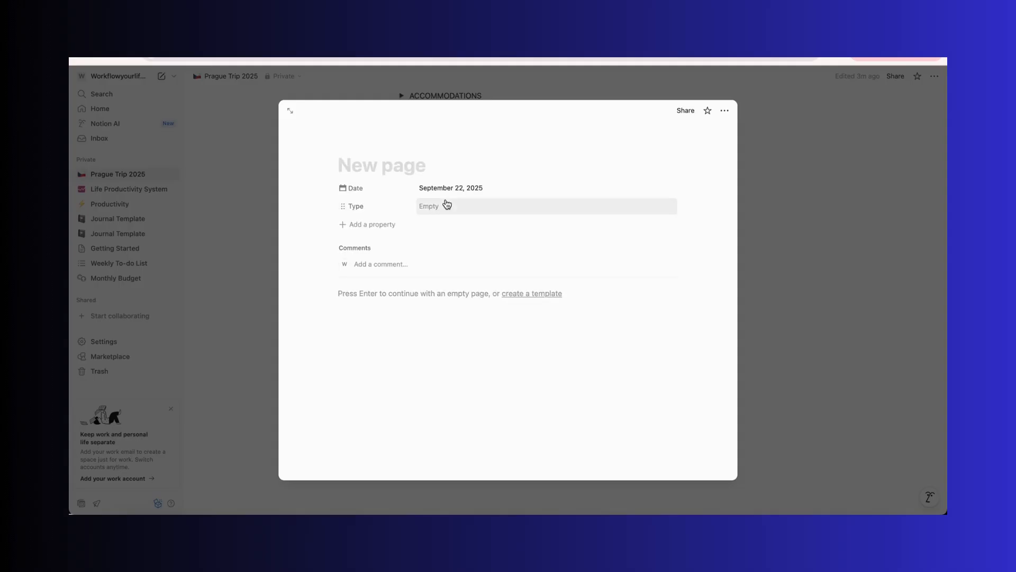
{"action": "type", "text": "Free Day / Sightne"}
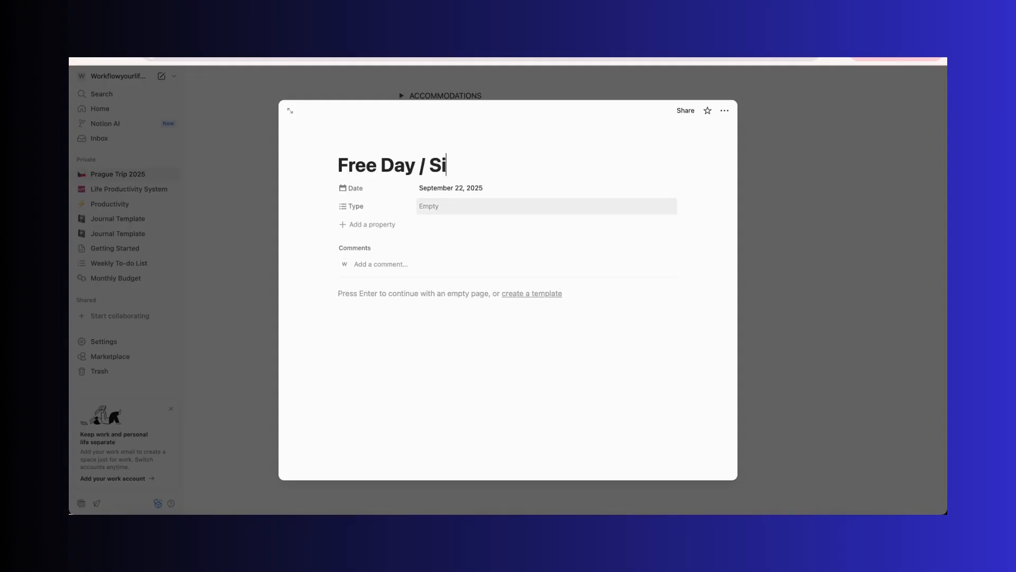
{"action": "key", "text": "BackSpace"}
{"action": "key", "text": "BackSpace"}
{"action": "type", "text": "seeing"}
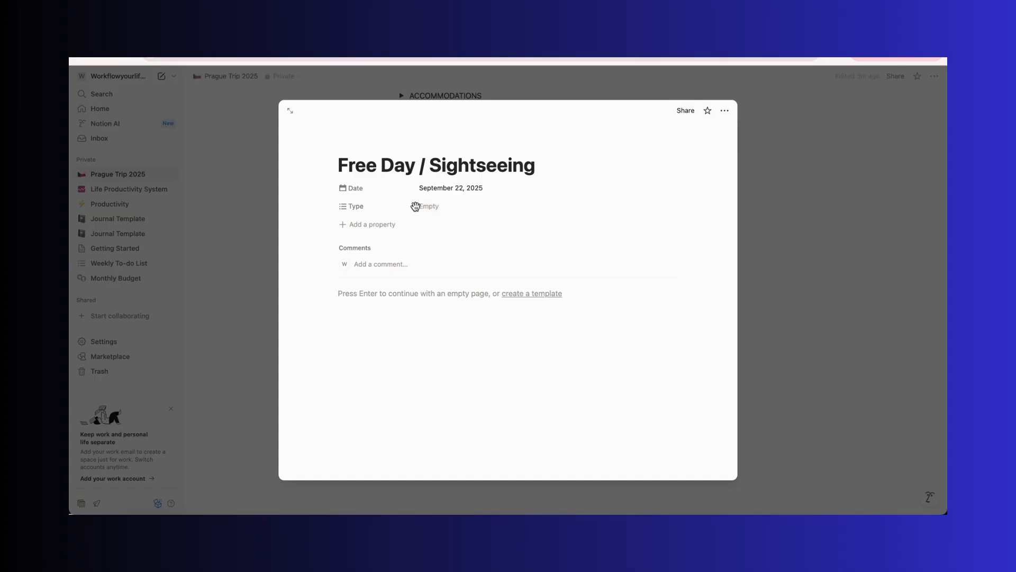
{"action": "left_click", "coordinate": [441, 208]}
{"action": "left_click", "coordinate": [461, 239]}
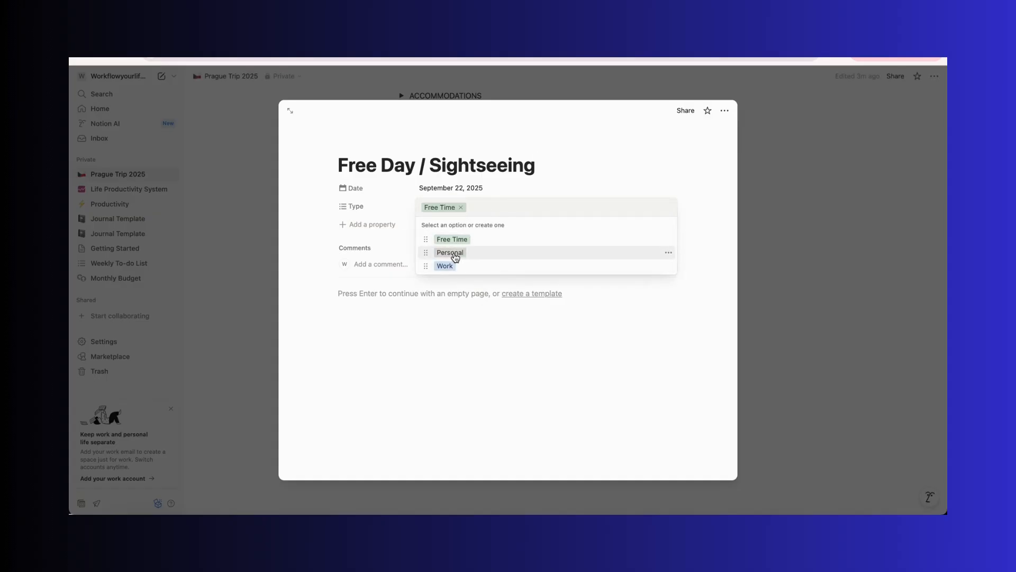
{"action": "left_click", "coordinate": [454, 254]}
{"action": "left_click", "coordinate": [387, 299]}
{"action": "left_click", "coordinate": [225, 368]}
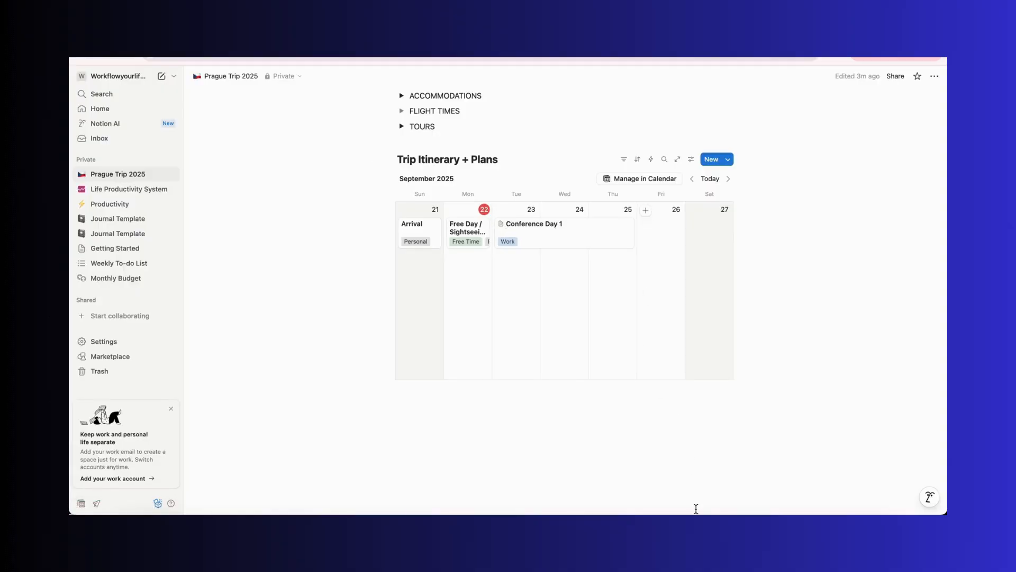
Add an entry titled Wine Tour on September 26, tagged Free Time and Personal
{"action": "left_click", "coordinate": [645, 211]}
{"action": "type", "text": "Wine T"}
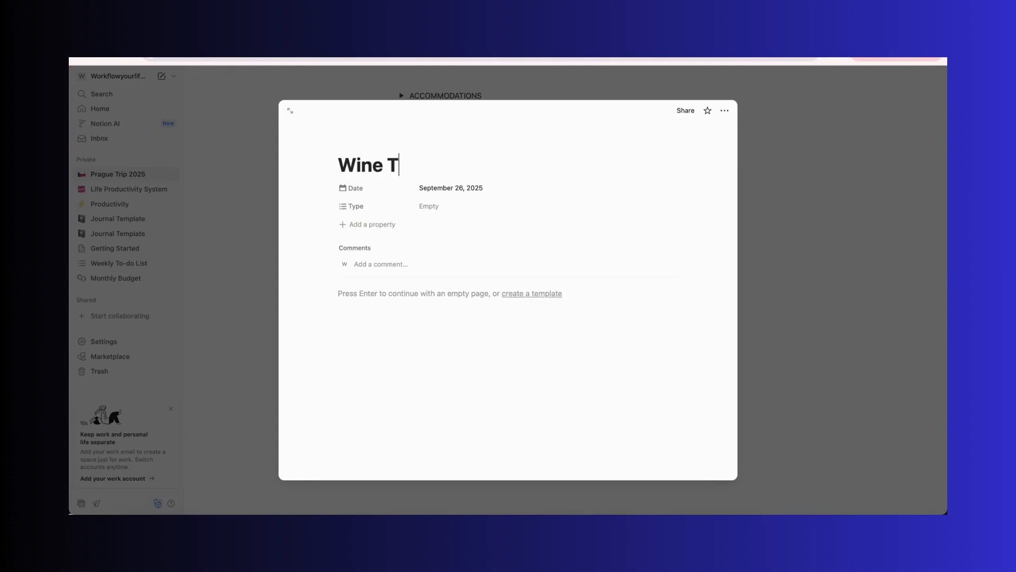
{"action": "type", "text": "our"}
{"action": "left_click", "coordinate": [468, 209]}
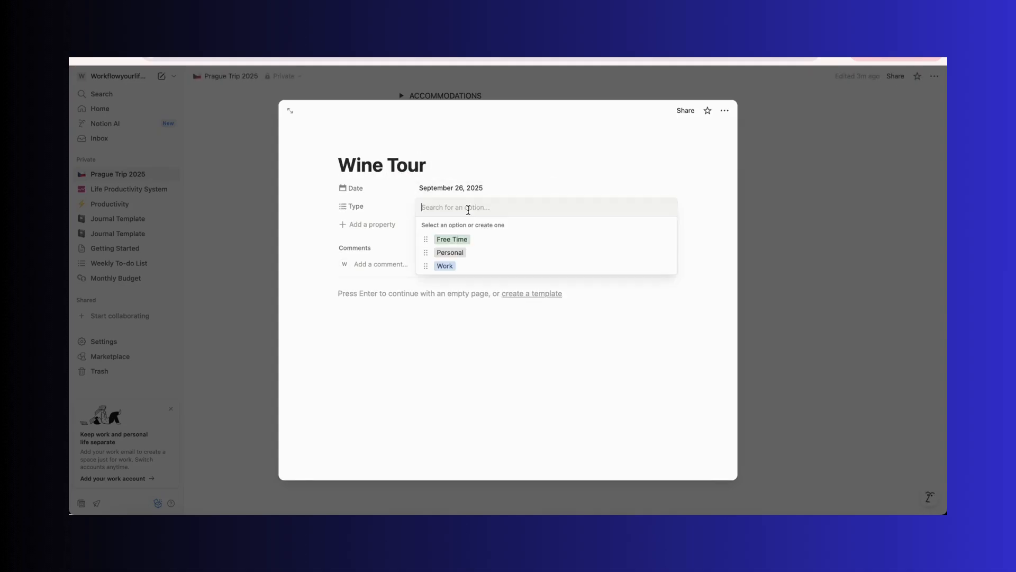
{"action": "left_click", "coordinate": [451, 239]}
{"action": "left_click", "coordinate": [450, 253]}
{"action": "left_click", "coordinate": [422, 363]}
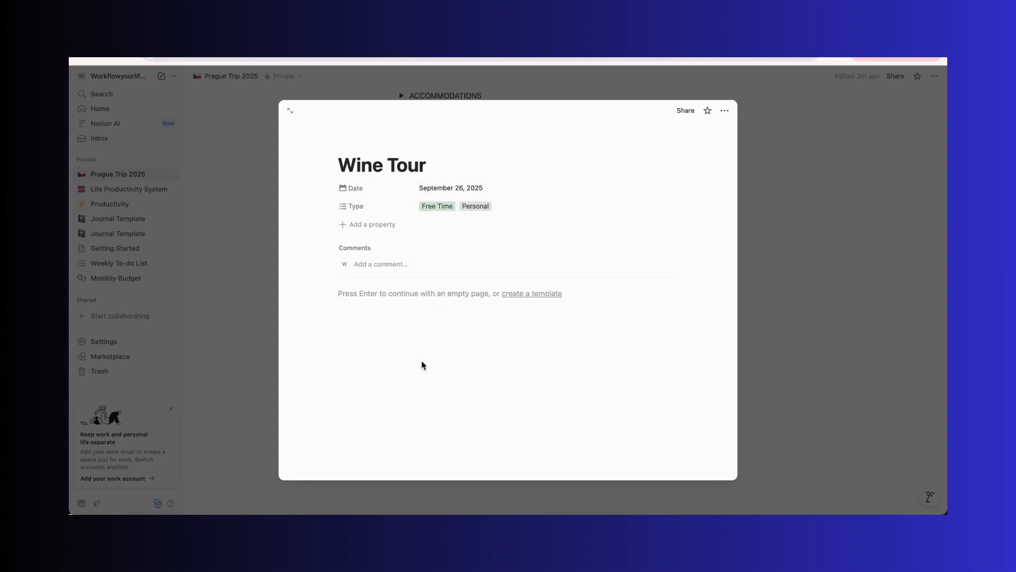
Write the tour's booking confirmation number after the label 'Confirmation Number:' in the Wine Tour page body
{"action": "left_click", "coordinate": [374, 297]}
{"action": "type", "text": "Confirmation "}
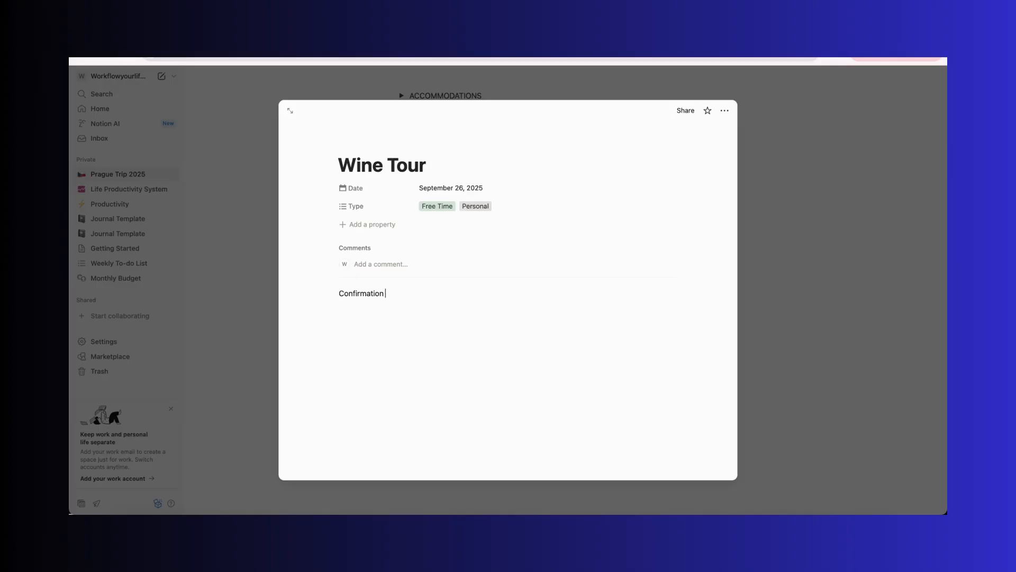
{"action": "type", "text": "Number: hdwhjgdbhjdewhjdwkg"}
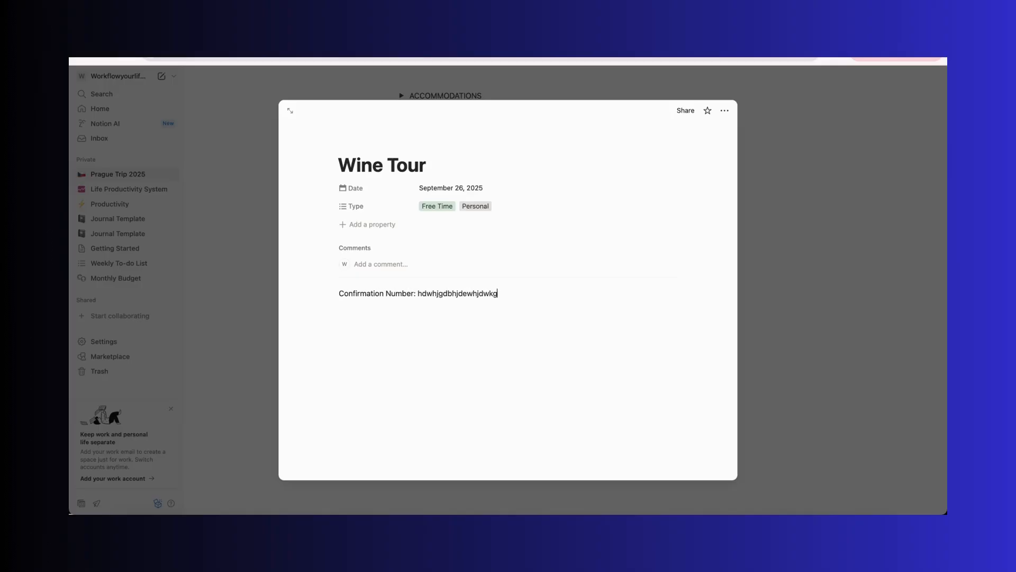
{"action": "type", "text": "de"}
{"action": "key", "text": "Return"}
{"action": "key", "text": "Return"}
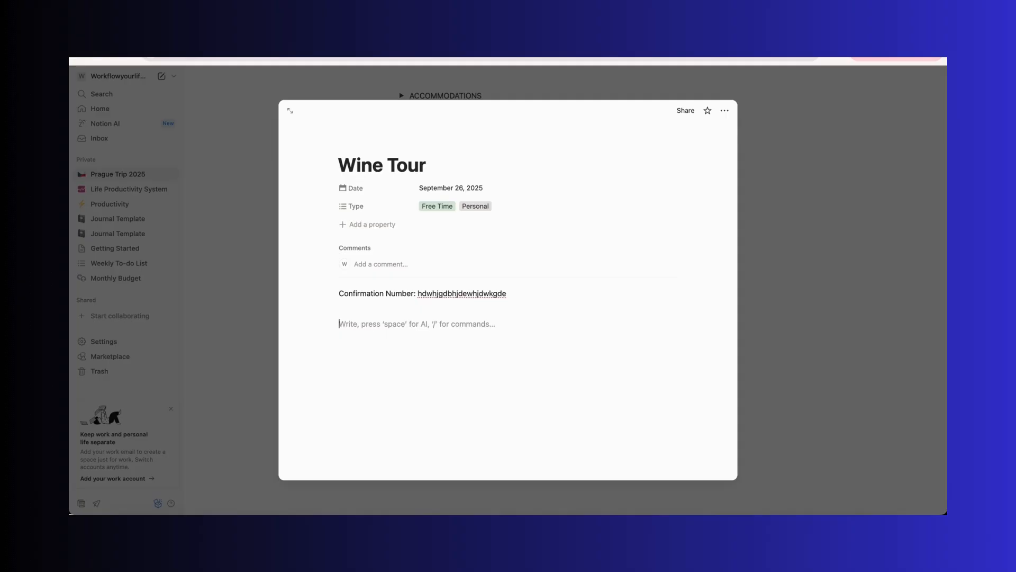
Add the tour time 9AM-3PM on a new line in the Wine Tour page body and close the page
{"action": "type", "text": "9AM "}
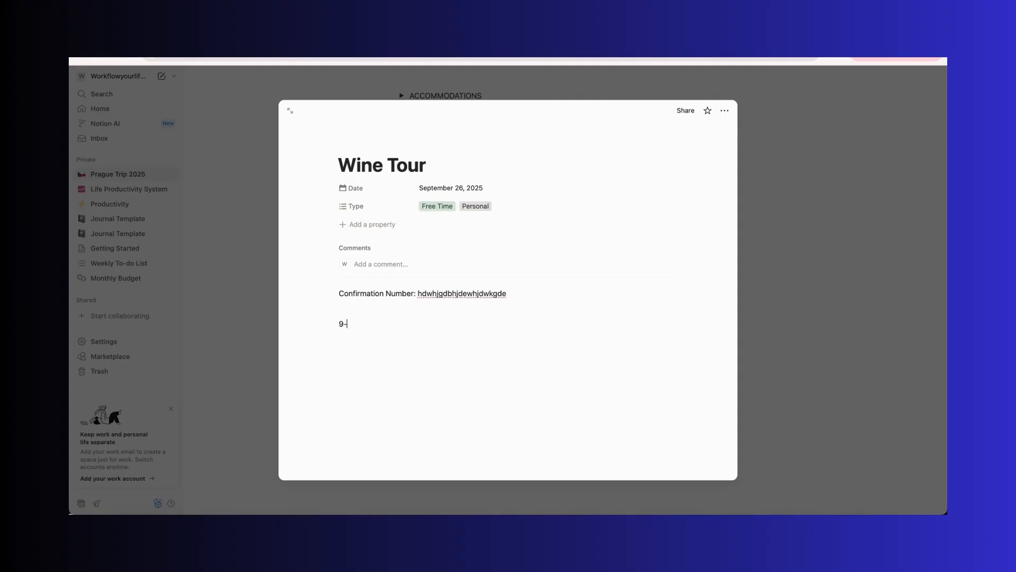
{"action": "type", "text": "-3"}
{"action": "key", "text": "Left"}
{"action": "key", "text": "Left"}
{"action": "type", "text": "AM"}
{"action": "key", "text": "Right"}
{"action": "key", "text": "Right"}
{"action": "type", "text": "PM"}
{"action": "left_click", "coordinate": [228, 341]}
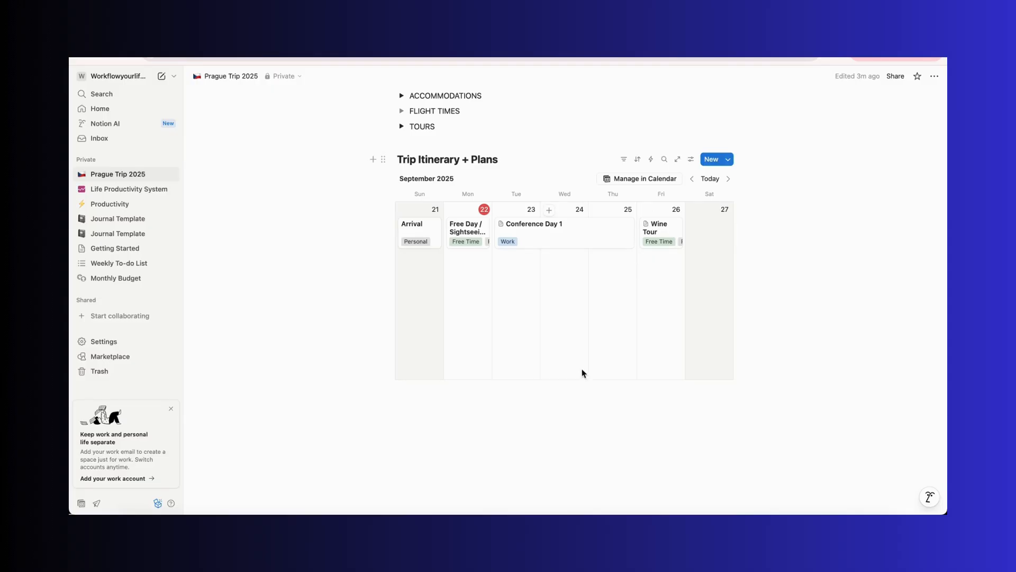
Put a tear-off calendar emoji in front of the Trip Itinerary + Plans calendar title
{"action": "left_click", "coordinate": [523, 452]}
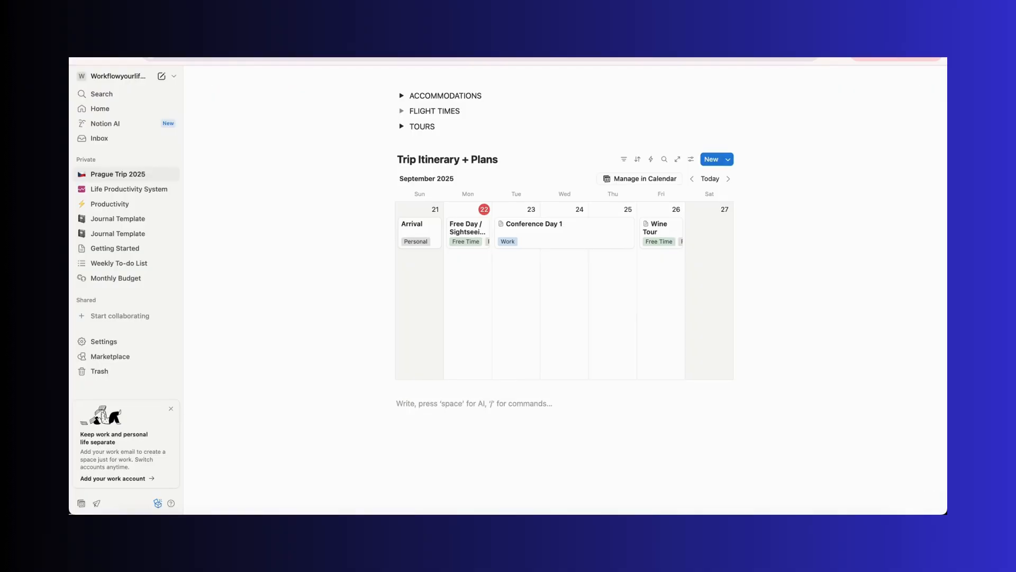
{"action": "scroll", "coordinate": [456, 260], "scroll_direction": "up", "scroll_amount": 3}
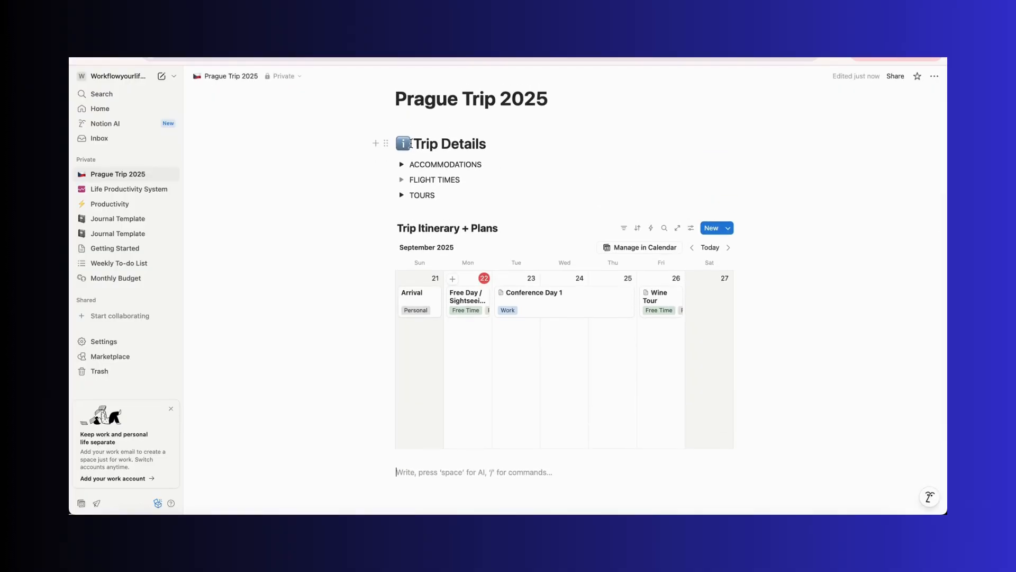
{"action": "left_click", "coordinate": [495, 130]}
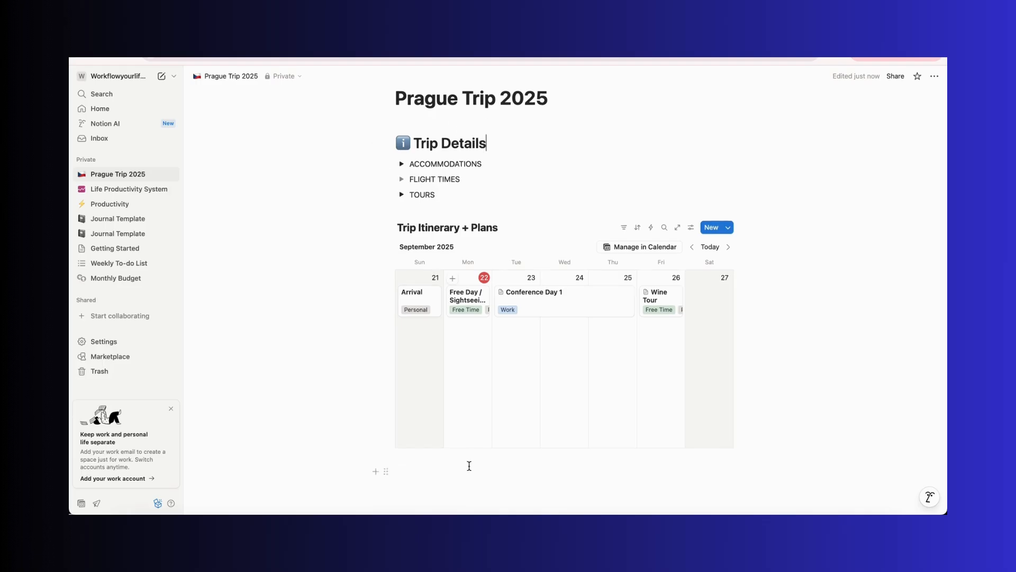
{"action": "scroll", "coordinate": [467, 465], "scroll_direction": "down", "scroll_amount": 2}
{"action": "left_click", "coordinate": [469, 466]}
{"action": "type", "text": "/"}
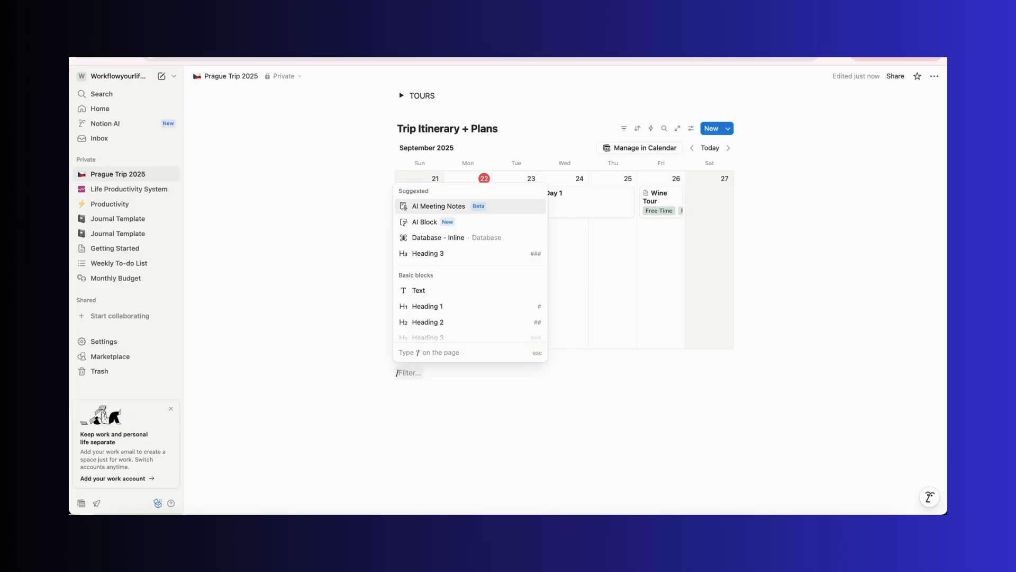
{"action": "type", "text": "emoji"}
{"action": "key", "text": "Return"}
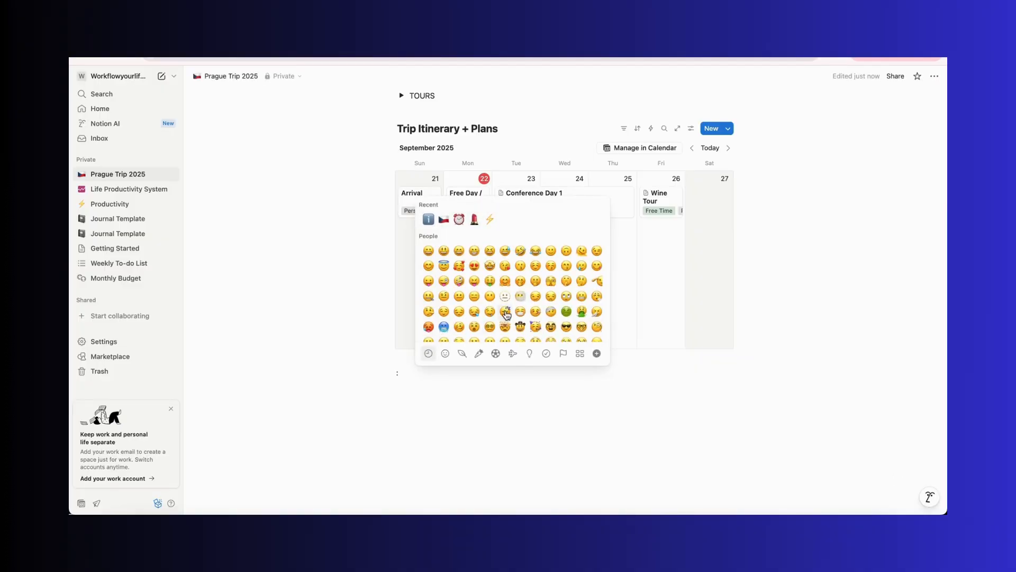
{"action": "type", "text": "cale"}
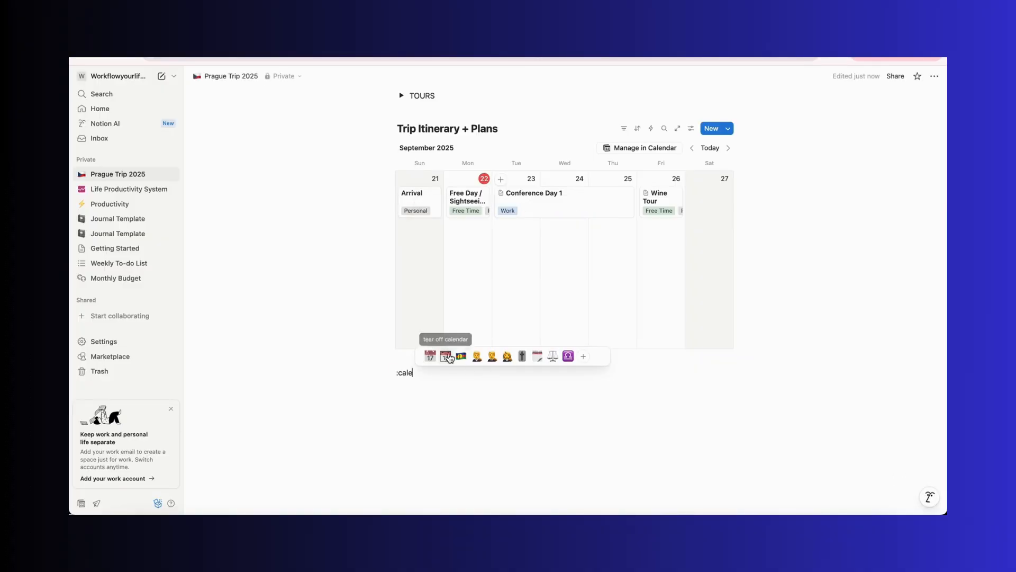
{"action": "left_click", "coordinate": [449, 358]}
{"action": "double_click", "coordinate": [386, 372]}
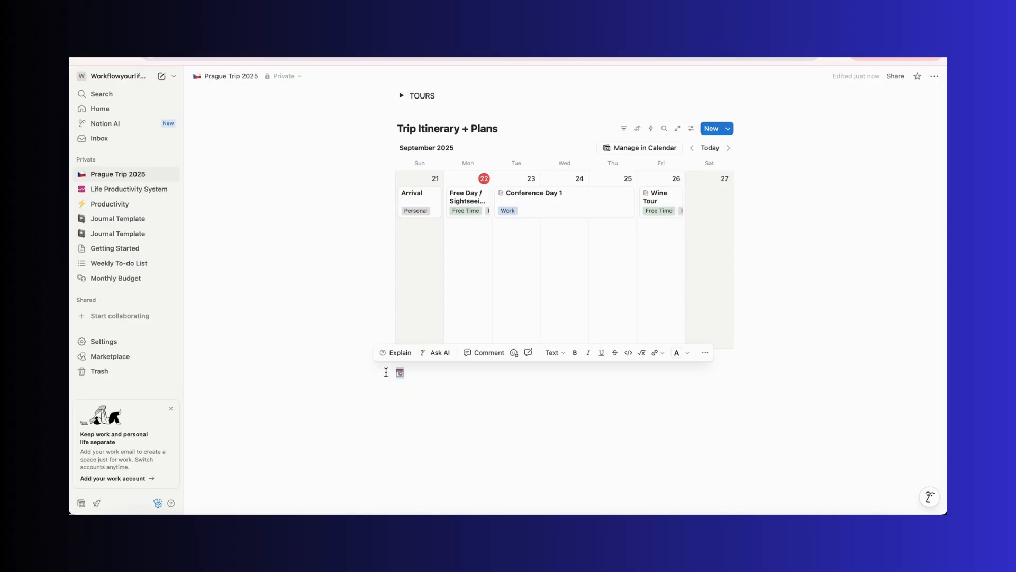
{"action": "key", "text": "ctrl+x"}
{"action": "left_click", "coordinate": [399, 128]}
{"action": "key", "text": "ctrl+v"}
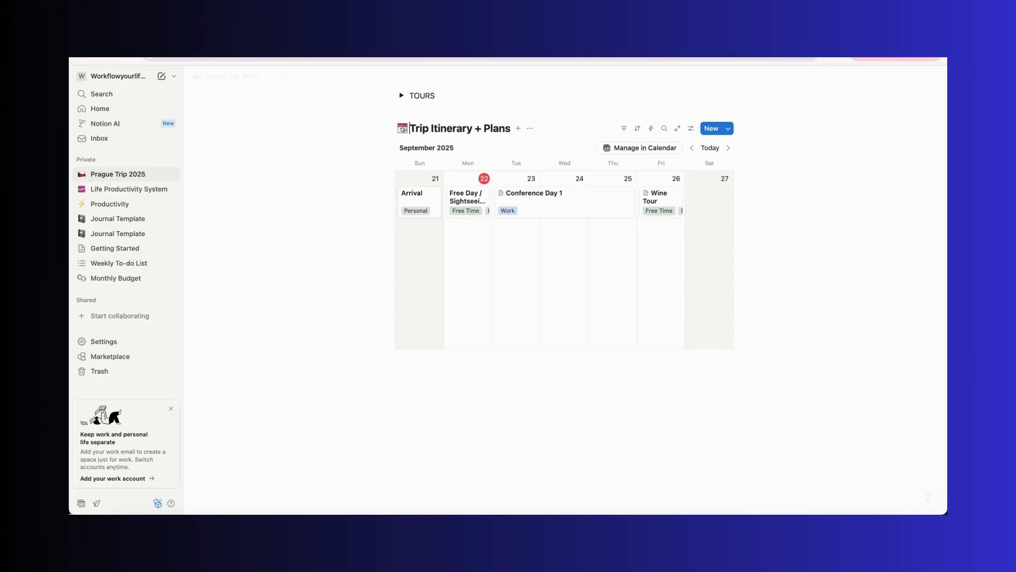
Add a Heading 2 titled Trip Bucket List below the calendar
{"action": "scroll", "coordinate": [402, 312], "scroll_direction": "up", "scroll_amount": 3}
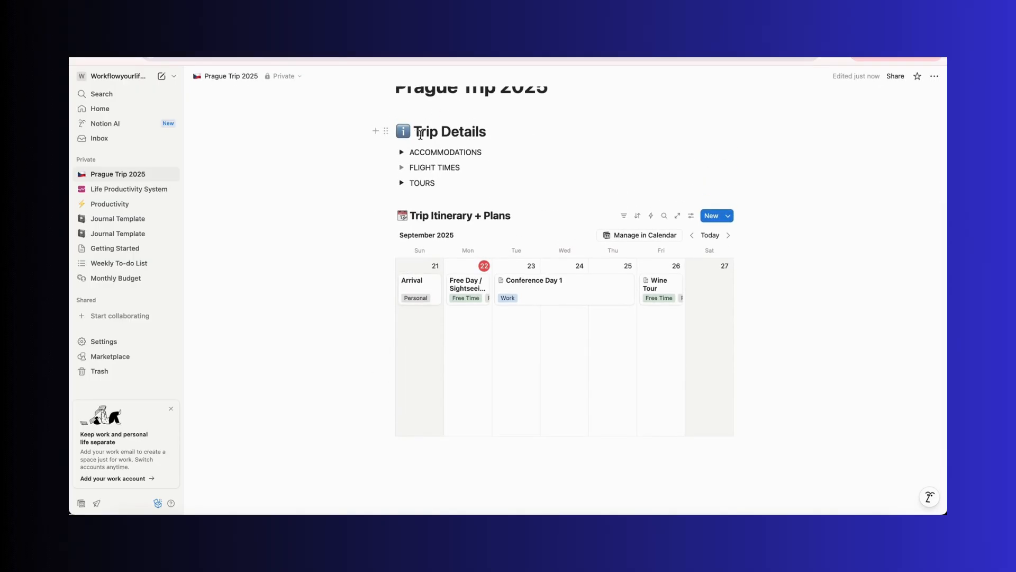
{"action": "scroll", "coordinate": [501, 455], "scroll_direction": "down", "scroll_amount": 3}
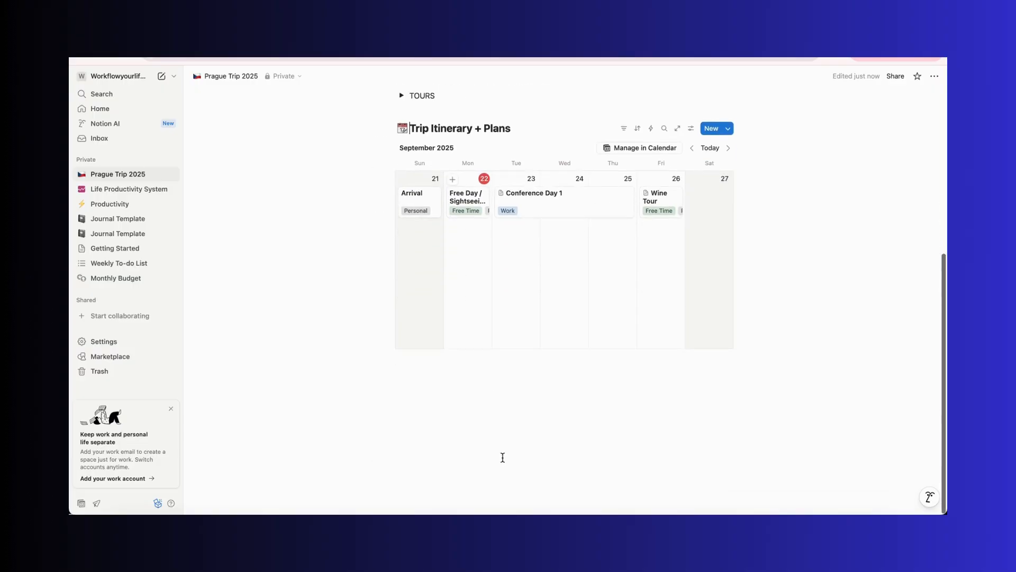
{"action": "left_click", "coordinate": [438, 424]}
{"action": "type", "text": "/"}
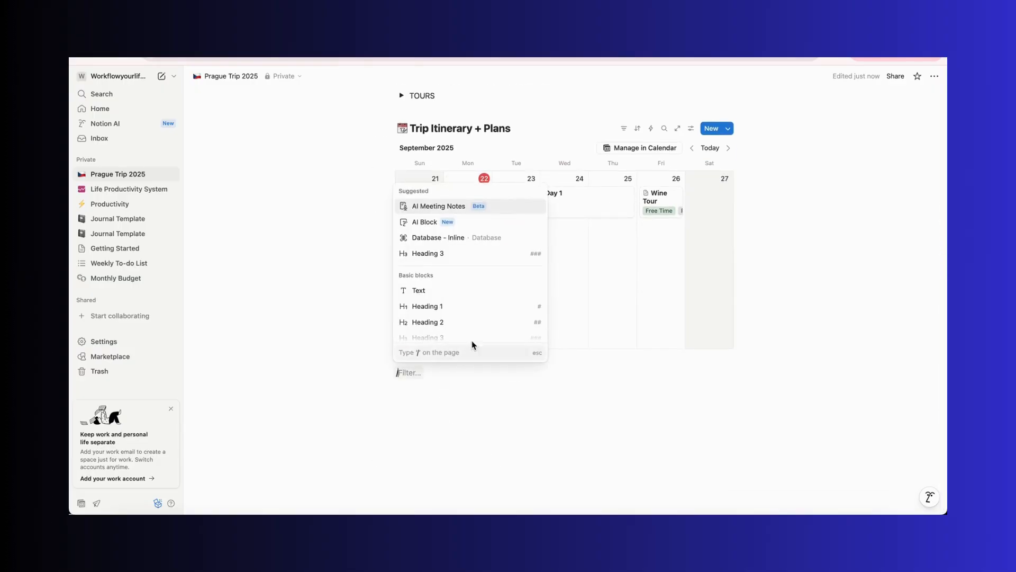
{"action": "left_click", "coordinate": [477, 324]}
{"action": "type", "text": "Bucket List"}
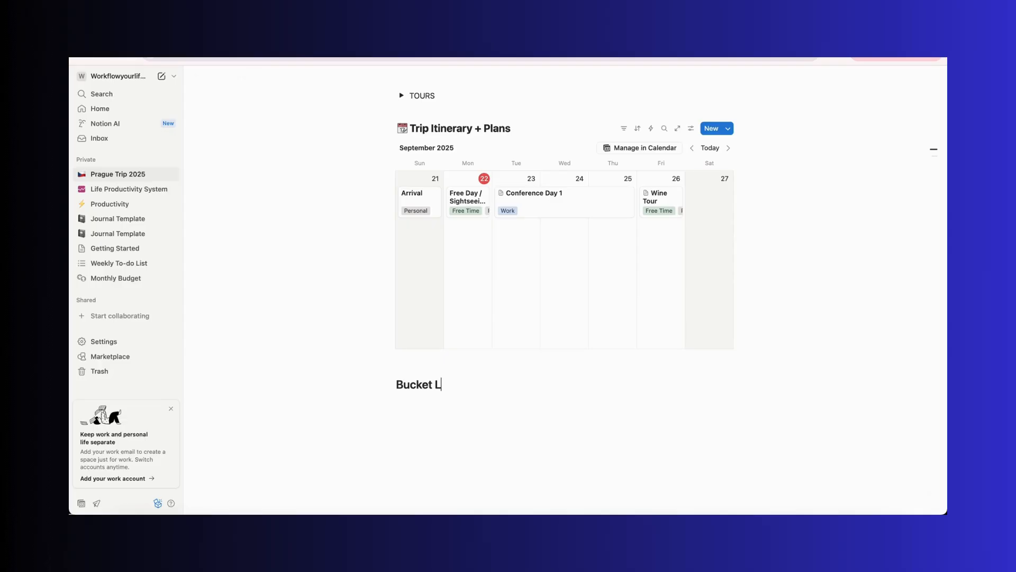
{"action": "left_click", "coordinate": [396, 384]}
{"action": "type", "text": "Trip"}
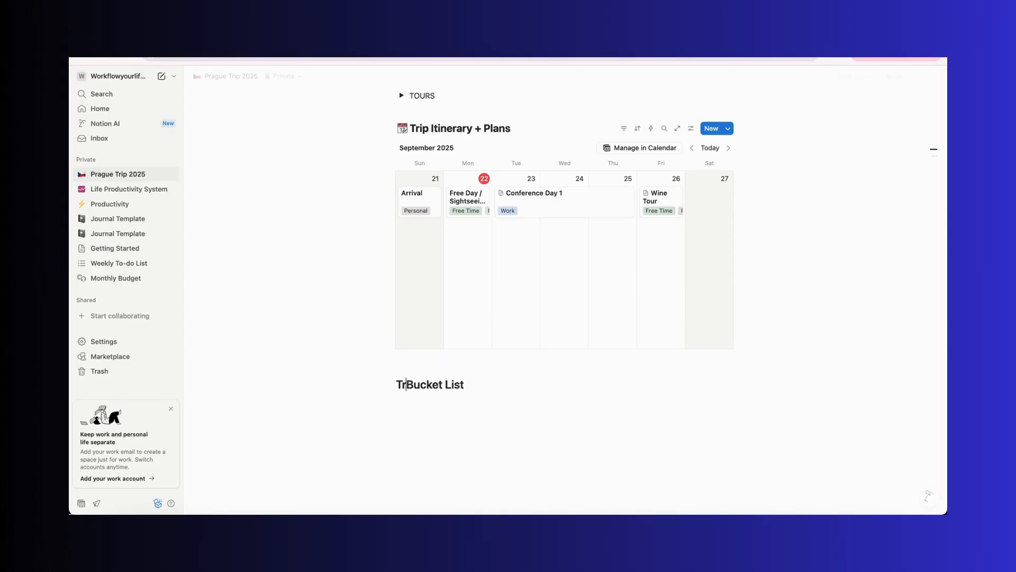
Place a luggage emoji in front of the Trip Bucket List heading
{"action": "left_click", "coordinate": [491, 404]}
{"action": "type", "text": "/emoji"}
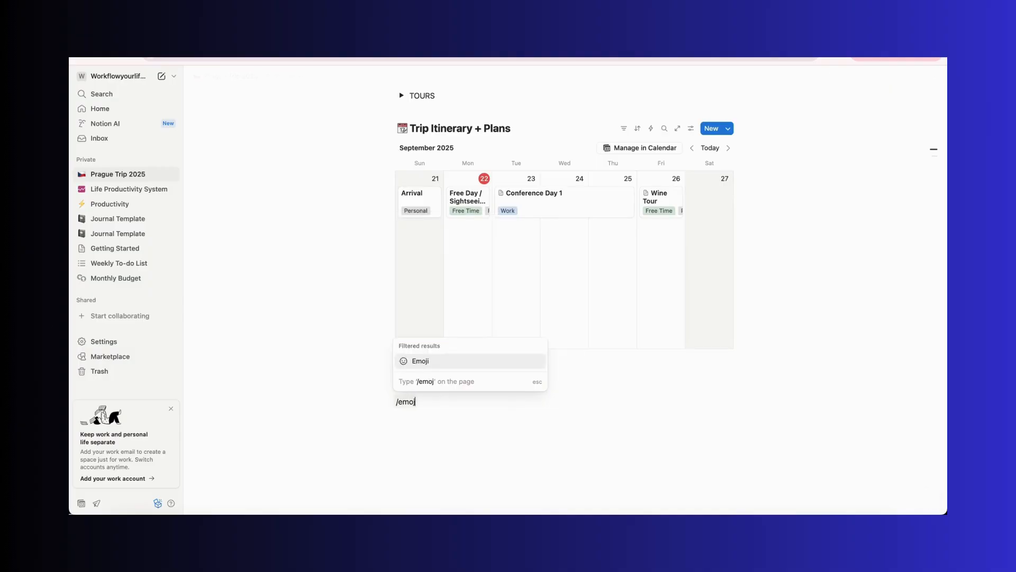
{"action": "left_click", "coordinate": [454, 361]}
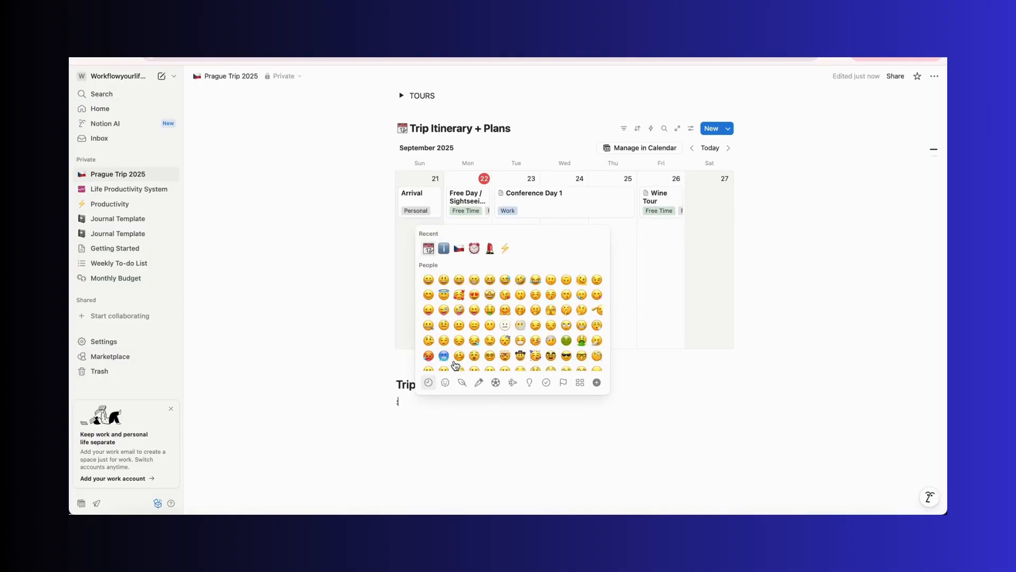
{"action": "type", "text": "trav"}
{"action": "left_click", "coordinate": [428, 385]}
{"action": "left_click", "coordinate": [400, 399]}
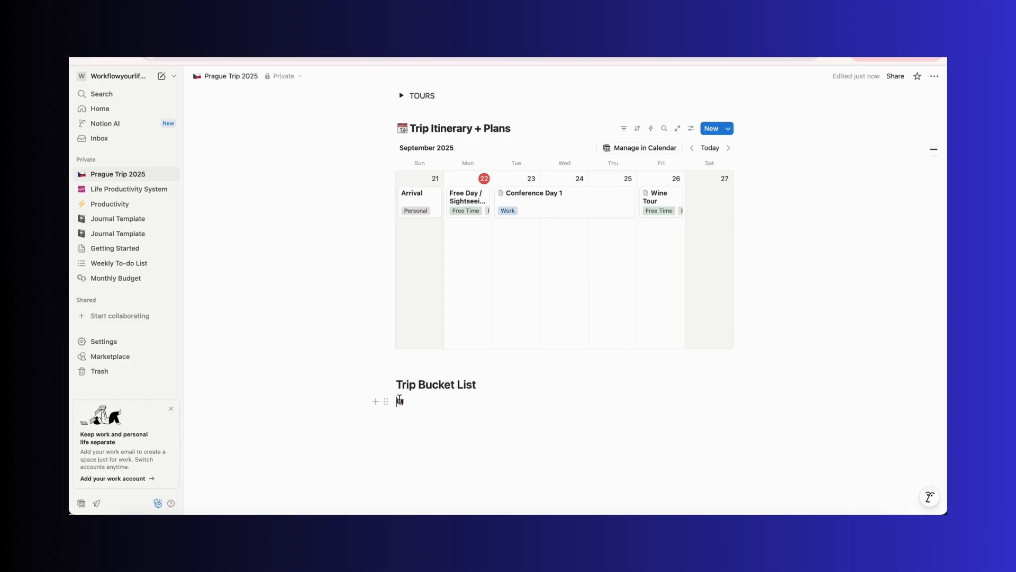
{"action": "double_click", "coordinate": [400, 400]}
{"action": "left_click", "coordinate": [414, 404]}
{"action": "left_click_drag", "start_coordinate": [413, 404], "coordinate": [393, 403]}
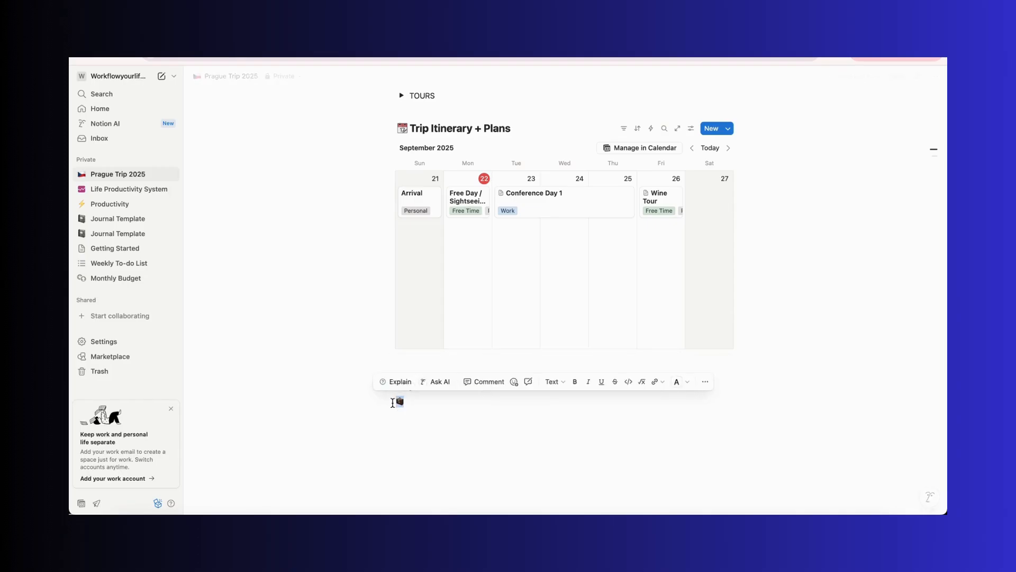
{"action": "key", "text": "ctrl+x"}
{"action": "left_click", "coordinate": [395, 383]}
{"action": "key", "text": "ctrl+v"}
Start a bulleted list under the heading with Boat Tour, Bus Tour and Wine Tour
{"action": "left_click", "coordinate": [471, 396]}
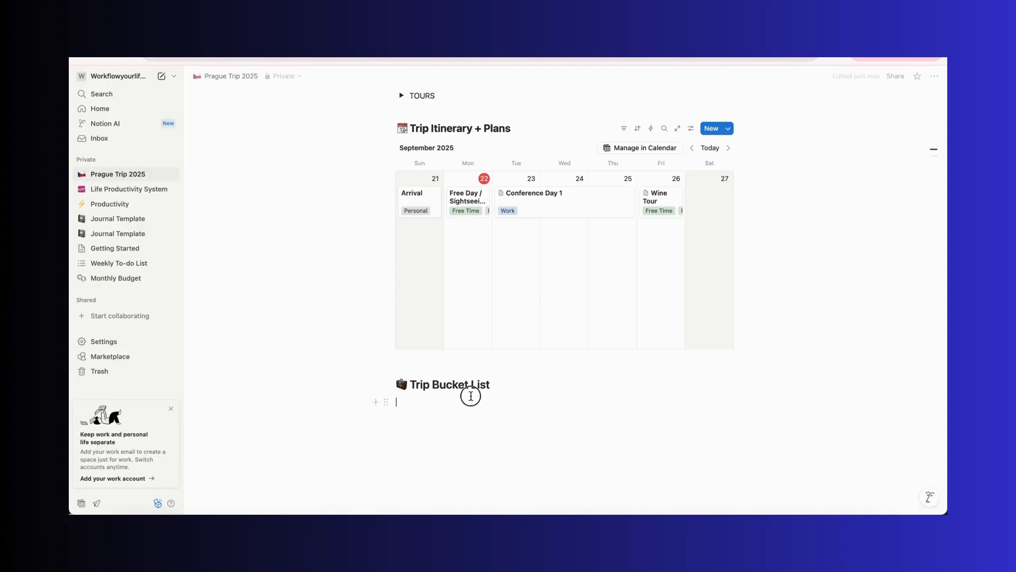
{"action": "type", "text": "-"}
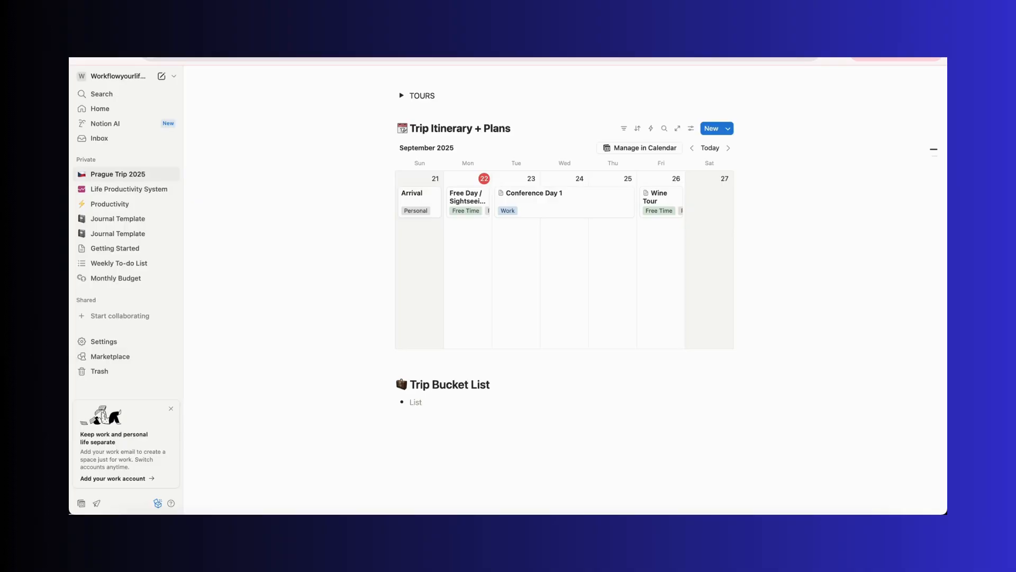
{"action": "type", "text": "Boat Tour"}
{"action": "key", "text": "Return"}
{"action": "scroll", "coordinate": [454, 412], "scroll_direction": "down", "scroll_amount": 2}
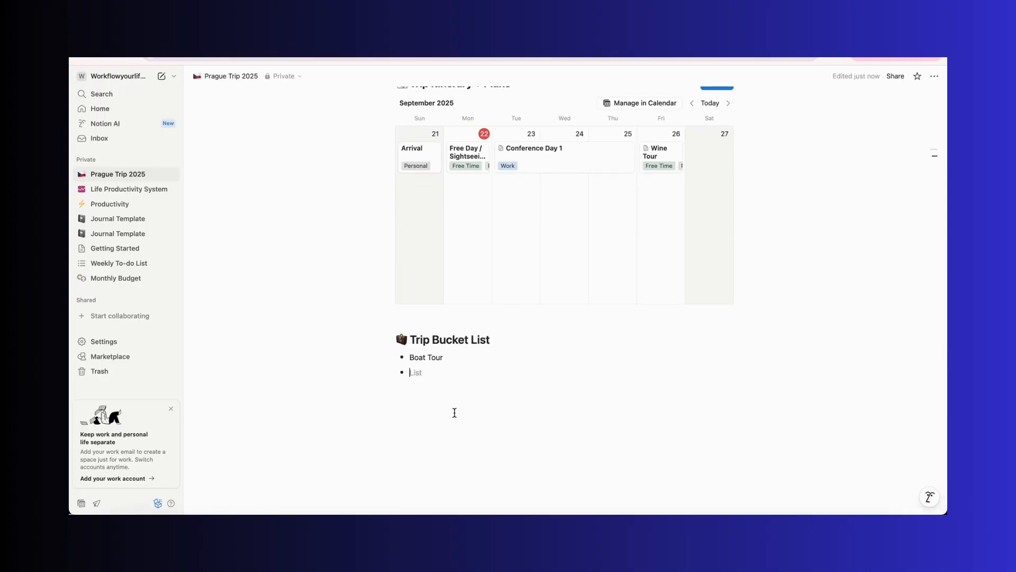
{"action": "type", "text": "Sight"}
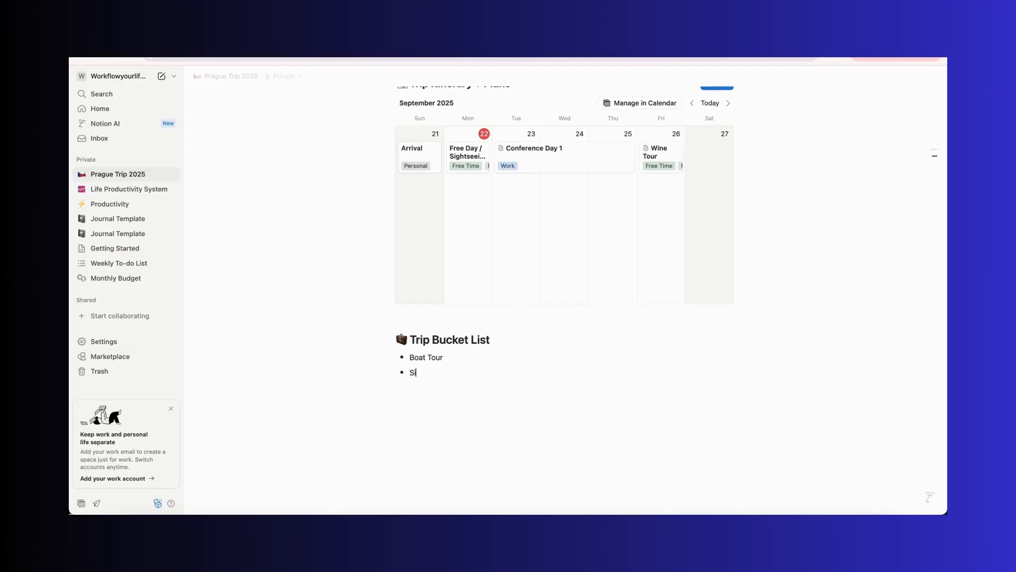
{"action": "key", "text": "BackSpace"}
{"action": "key", "text": "BackSpace"}
{"action": "key", "text": "BackSpace"}
{"action": "key", "text": "BackSpace"}
{"action": "key", "text": "BackSpace"}
{"action": "type", "text": "Bus Tour"}
{"action": "key", "text": "Return"}
{"action": "type", "text": "Wine Tour"}
{"action": "key", "text": "Return"}
Add bullets 'Rent Car and roadtrip nearby areas' and 'Traditional Food', with an indented placeholder sub-bullet under the latter
{"action": "type", "text": "Re"}
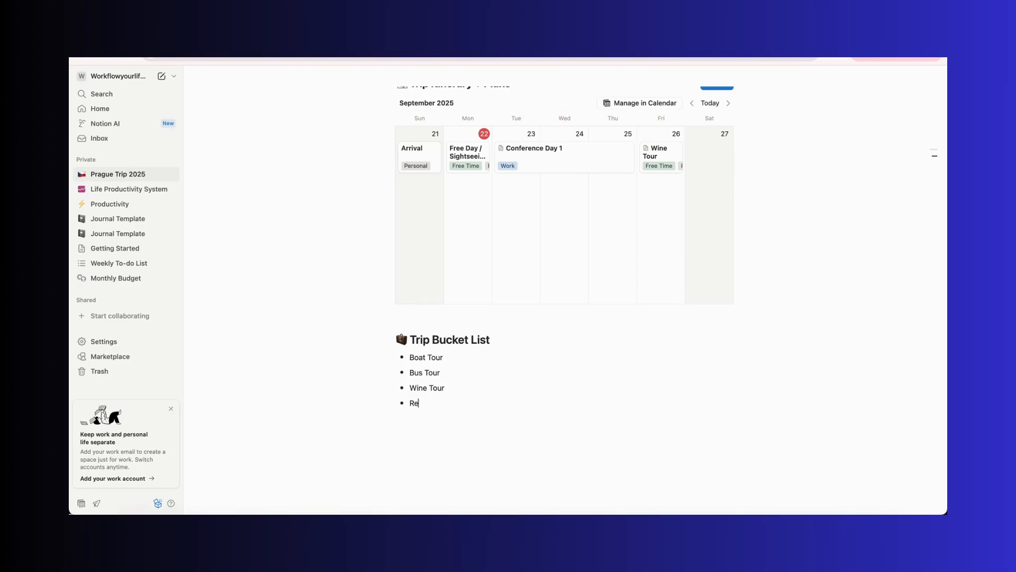
{"action": "type", "text": "nt Car and roadtrip nearby areas"}
{"action": "key", "text": "Return"}
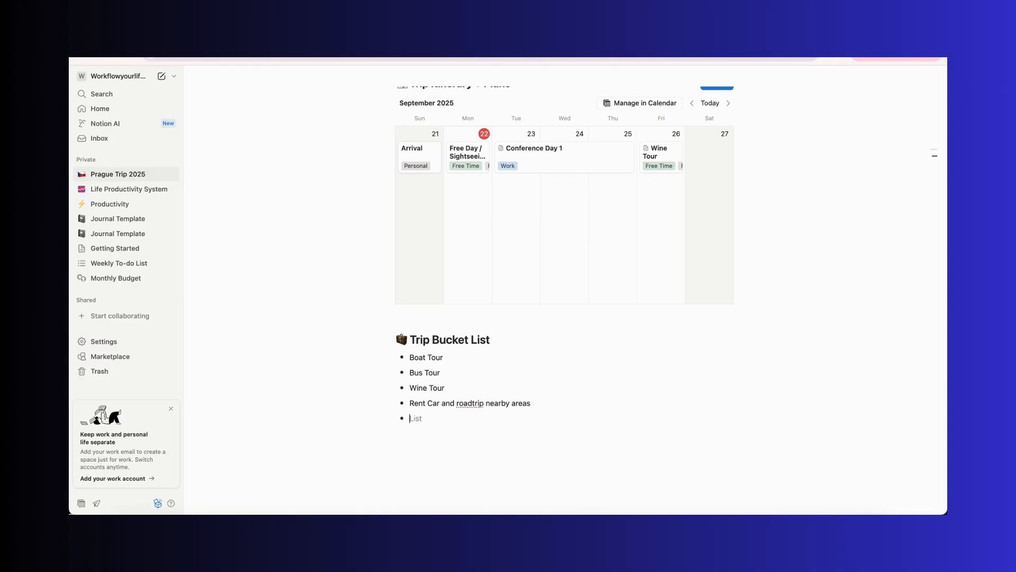
{"action": "type", "text": "Traditional Food"}
{"action": "key", "text": "Return"}
{"action": "key", "text": "Tab"}
{"action": "type", "text": "bhjcndjkndbhsxbhdchj"}
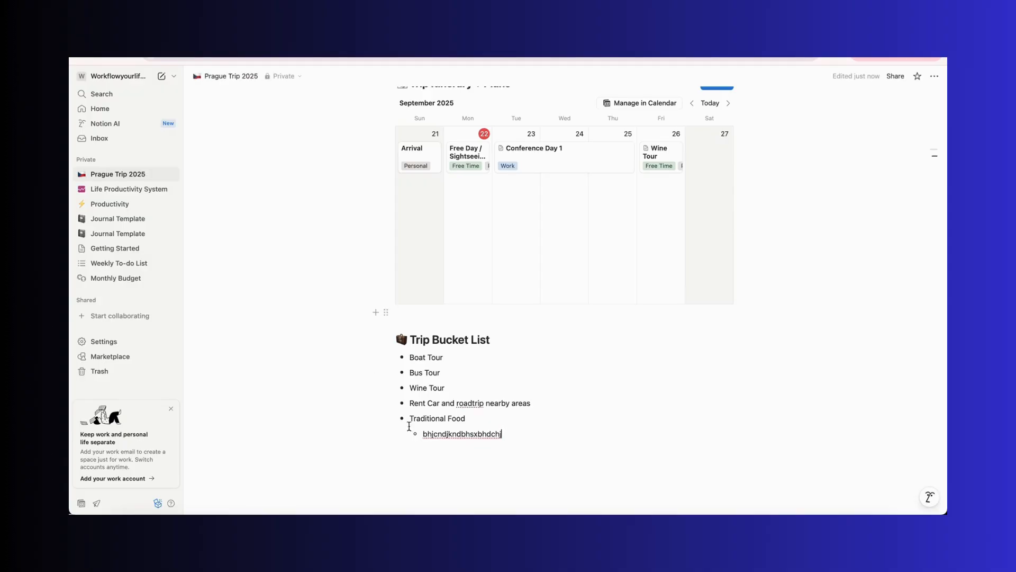
Turn the Trip Bucket List bullets into a to-do list
{"action": "left_click_drag", "start_coordinate": [307, 359], "coordinate": [518, 444]}
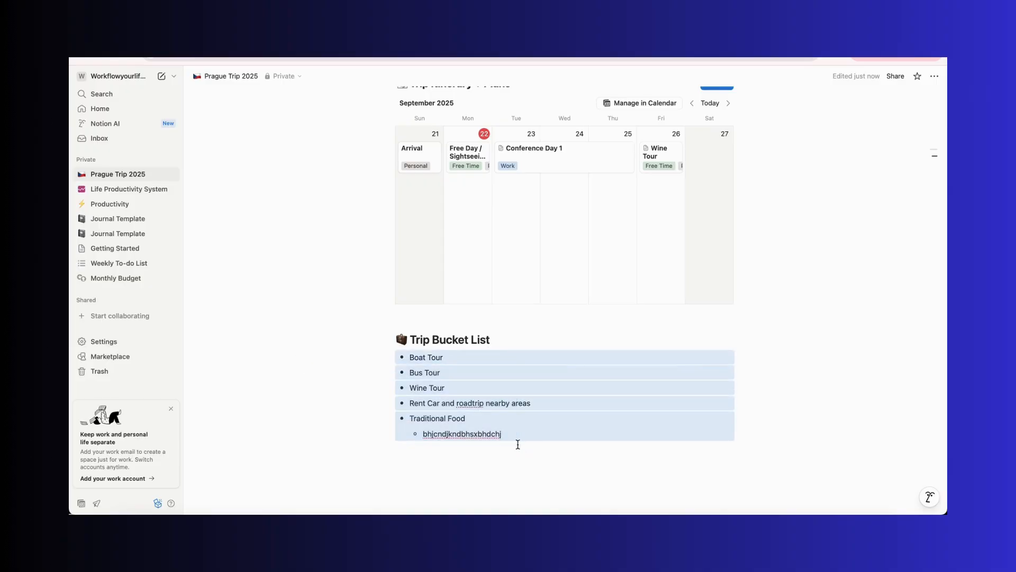
{"action": "left_click", "coordinate": [386, 357]}
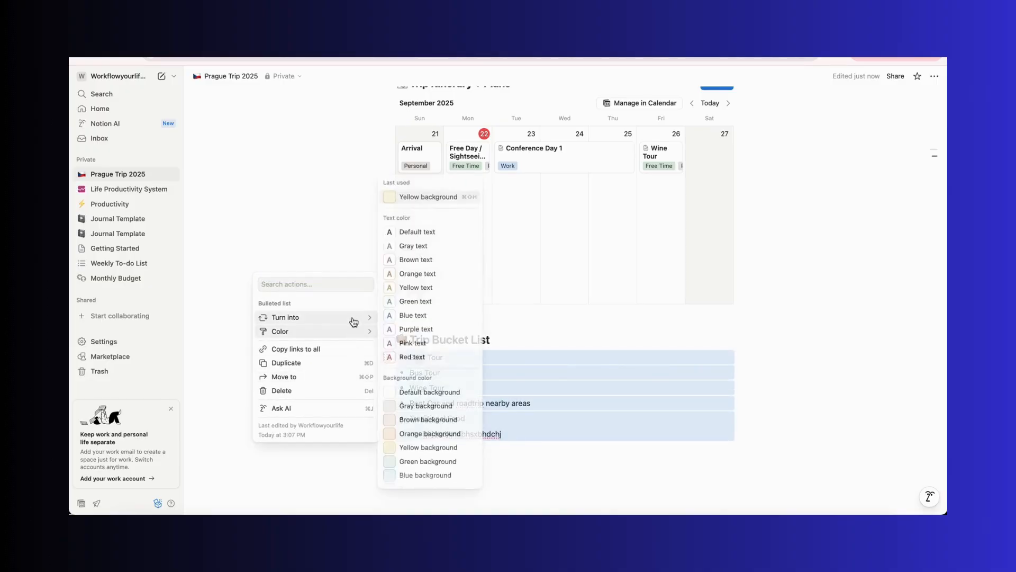
{"action": "mouse_move", "coordinate": [352, 320]}
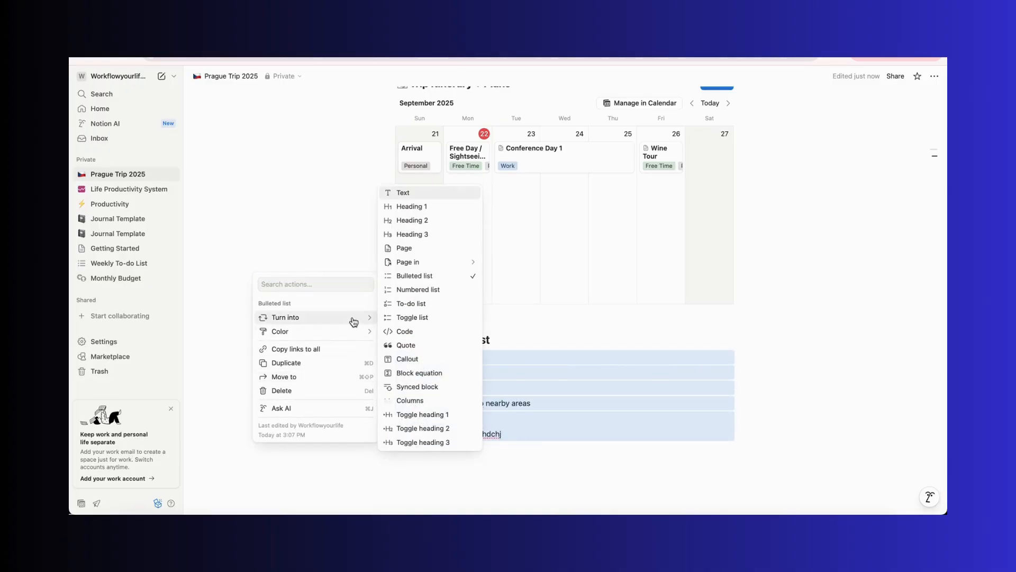
{"action": "left_click", "coordinate": [411, 304]}
{"action": "left_click", "coordinate": [426, 502]}
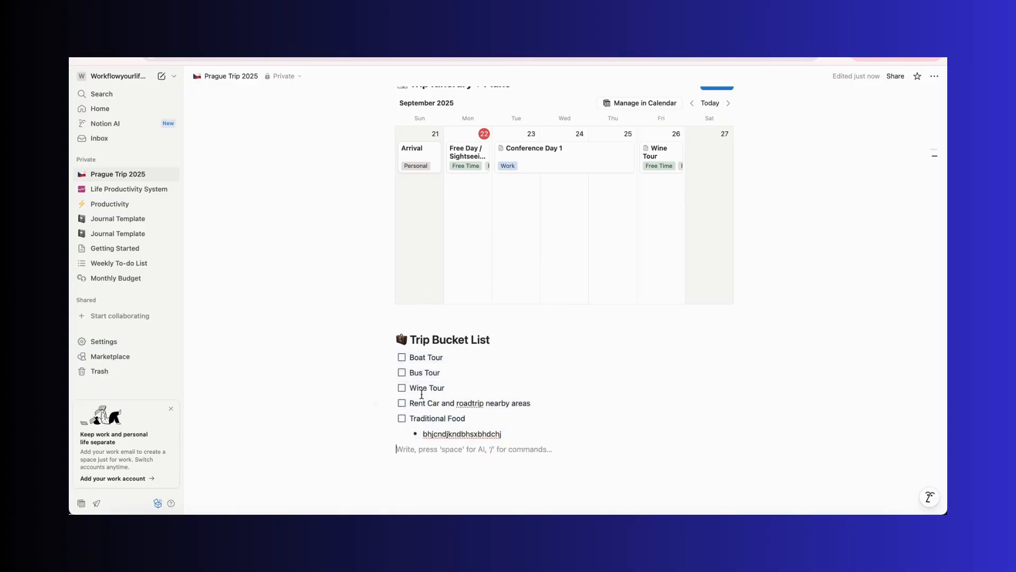
Review the finished page, opening and closing the FLIGHT TIMES toggle
{"action": "left_click", "coordinate": [402, 373]}
{"action": "scroll", "coordinate": [541, 489], "scroll_direction": "up", "scroll_amount": 6}
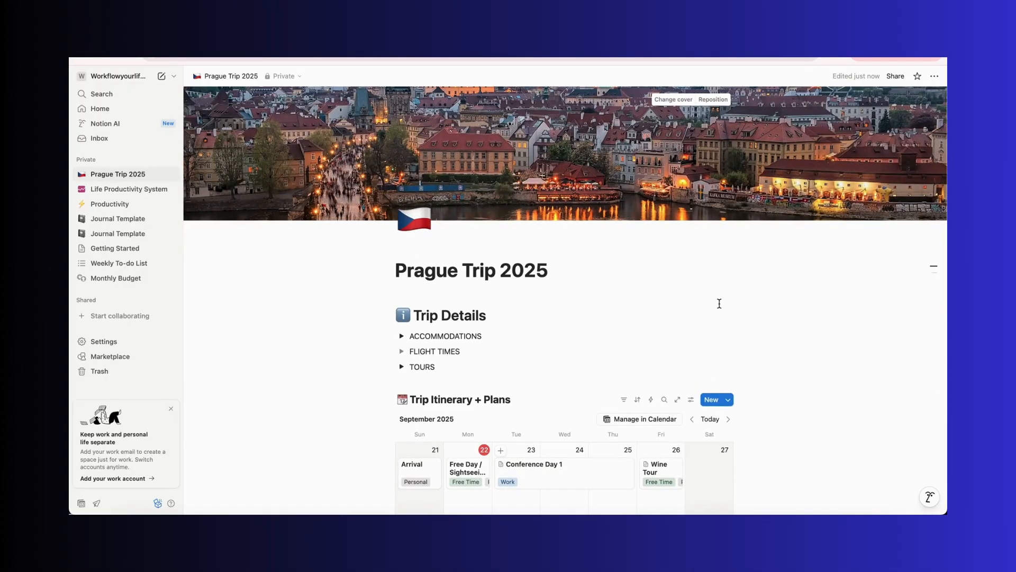
{"action": "scroll", "coordinate": [719, 303], "scroll_direction": "down", "scroll_amount": 2}
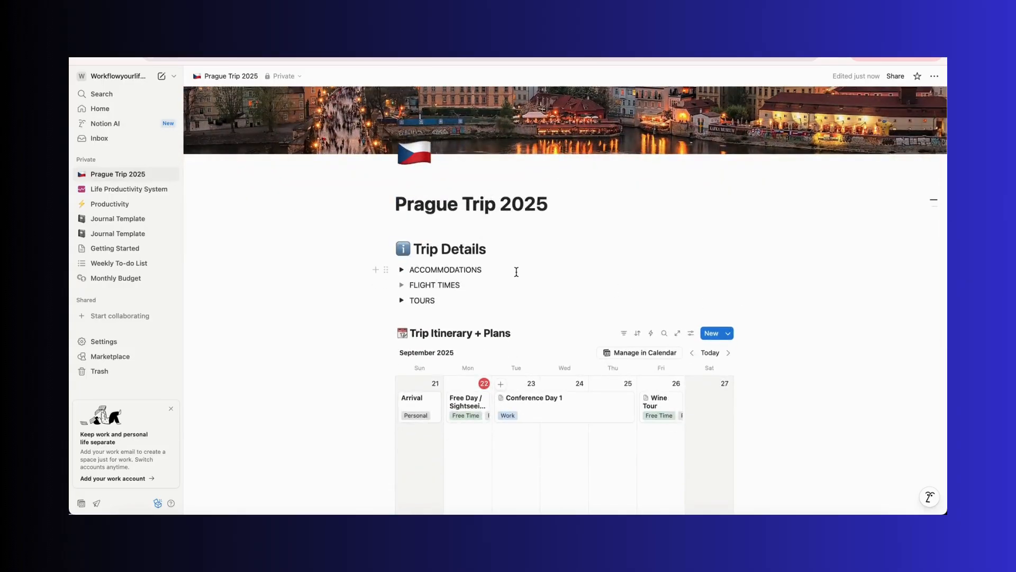
{"action": "left_click", "coordinate": [402, 286]}
{"action": "left_click", "coordinate": [421, 299]}
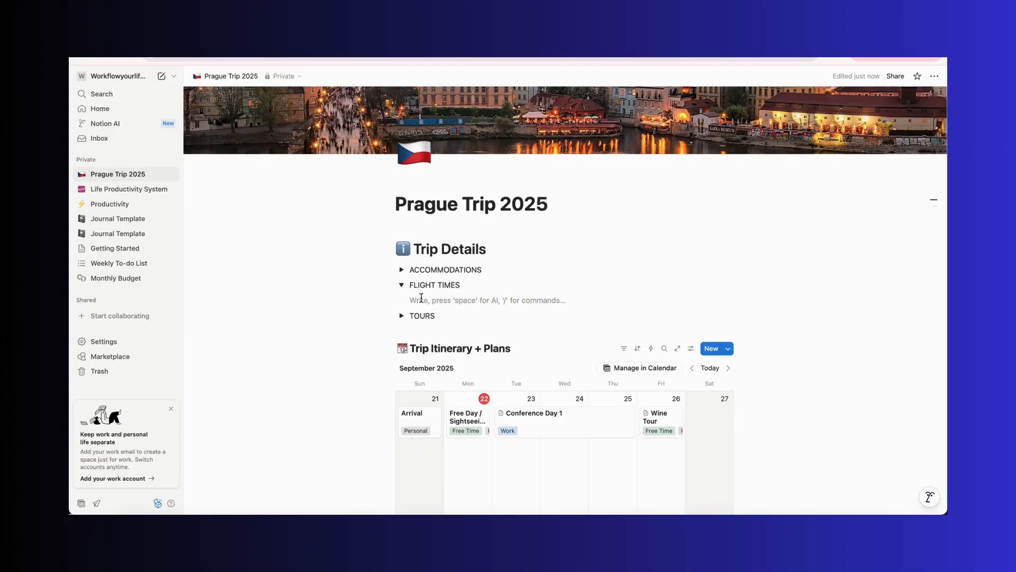
{"action": "left_click", "coordinate": [402, 285]}
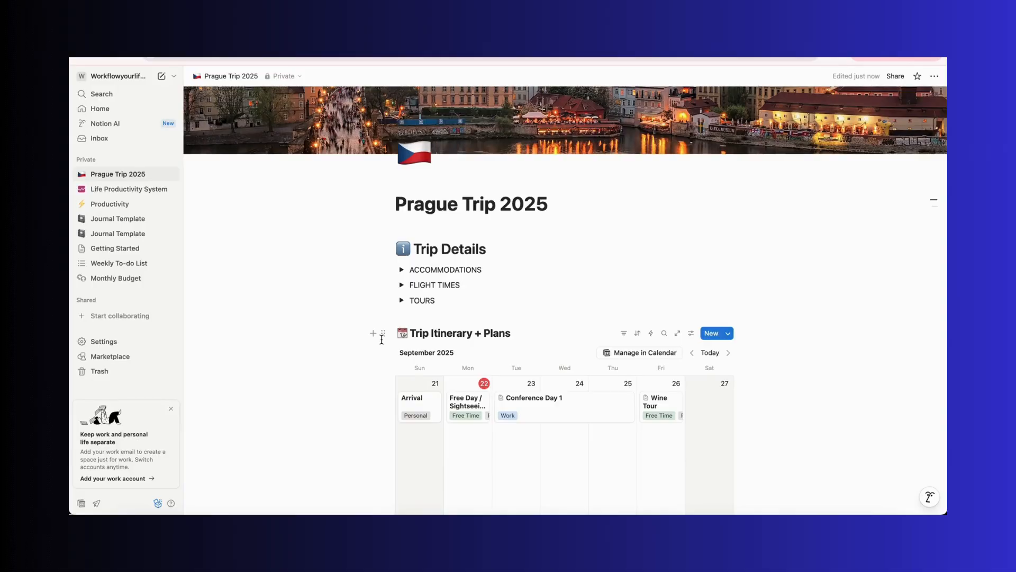
{"action": "scroll", "coordinate": [382, 339], "scroll_direction": "down", "scroll_amount": 5}
{"action": "scroll", "coordinate": [382, 340], "scroll_direction": "up", "scroll_amount": 6}
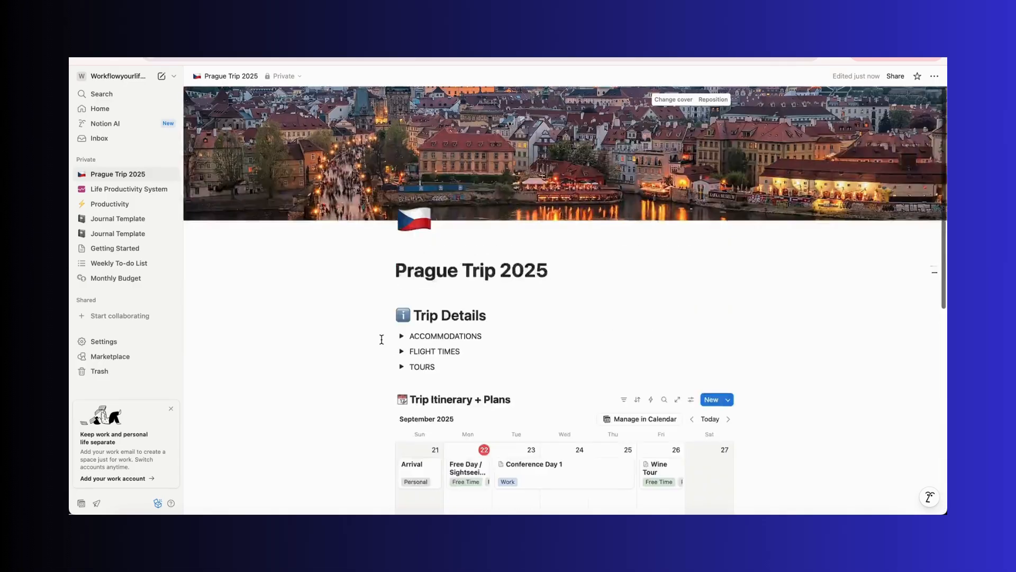